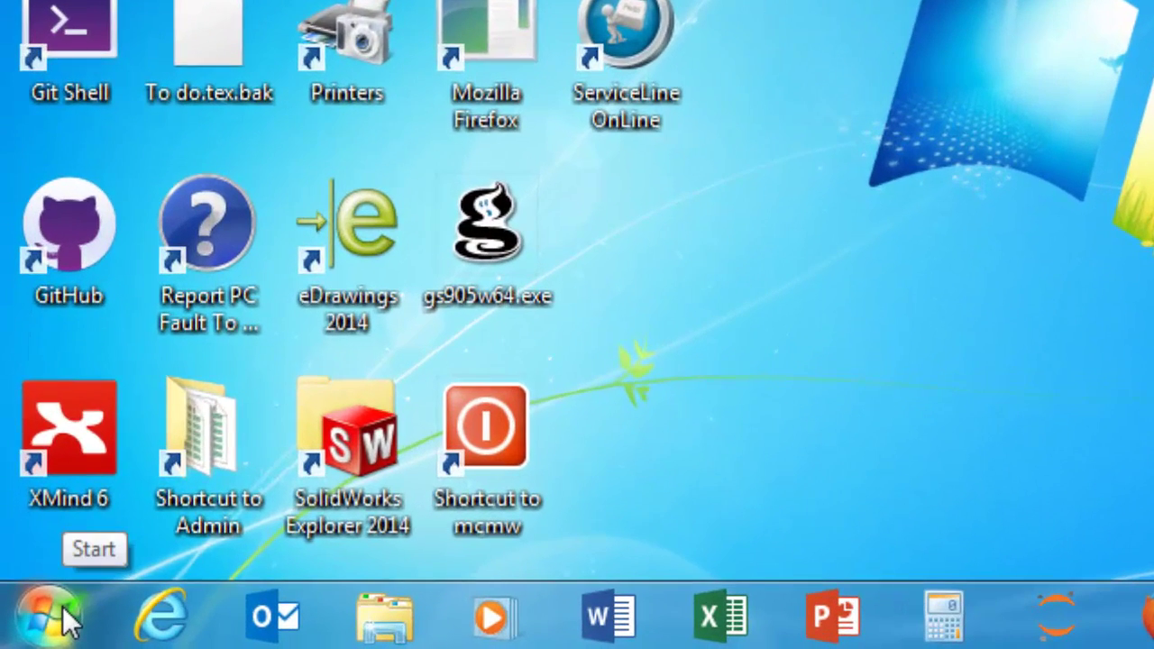
- Launch COMSOL Multiphysics 5.2a from the installed programs
click(41, 629)
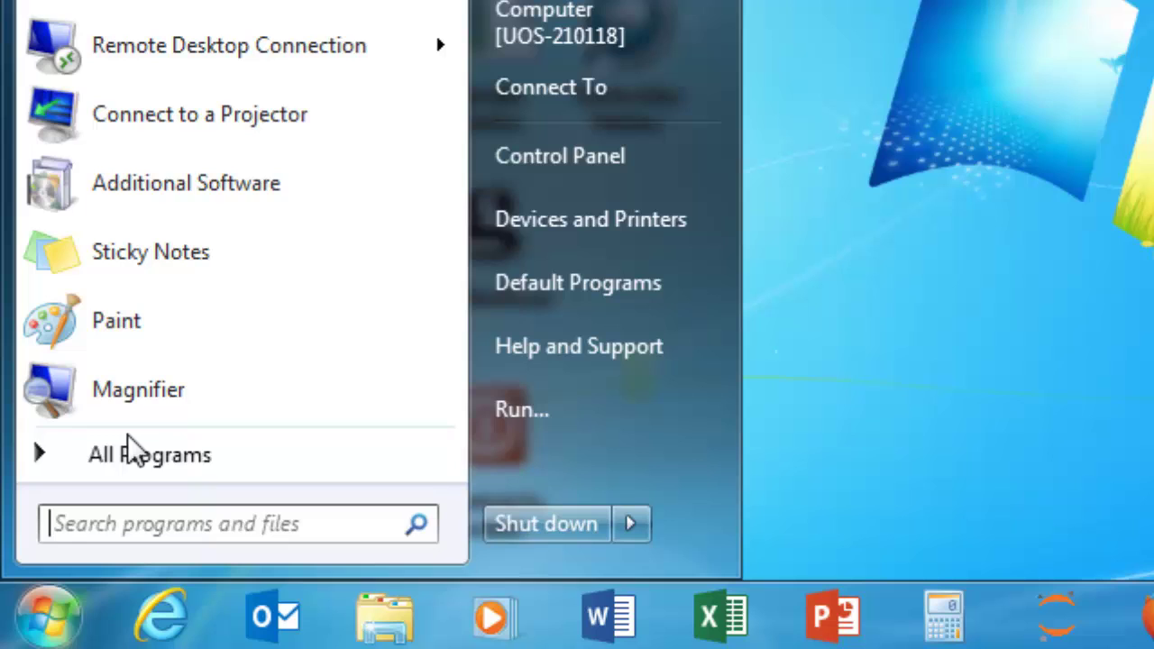
click(120, 457)
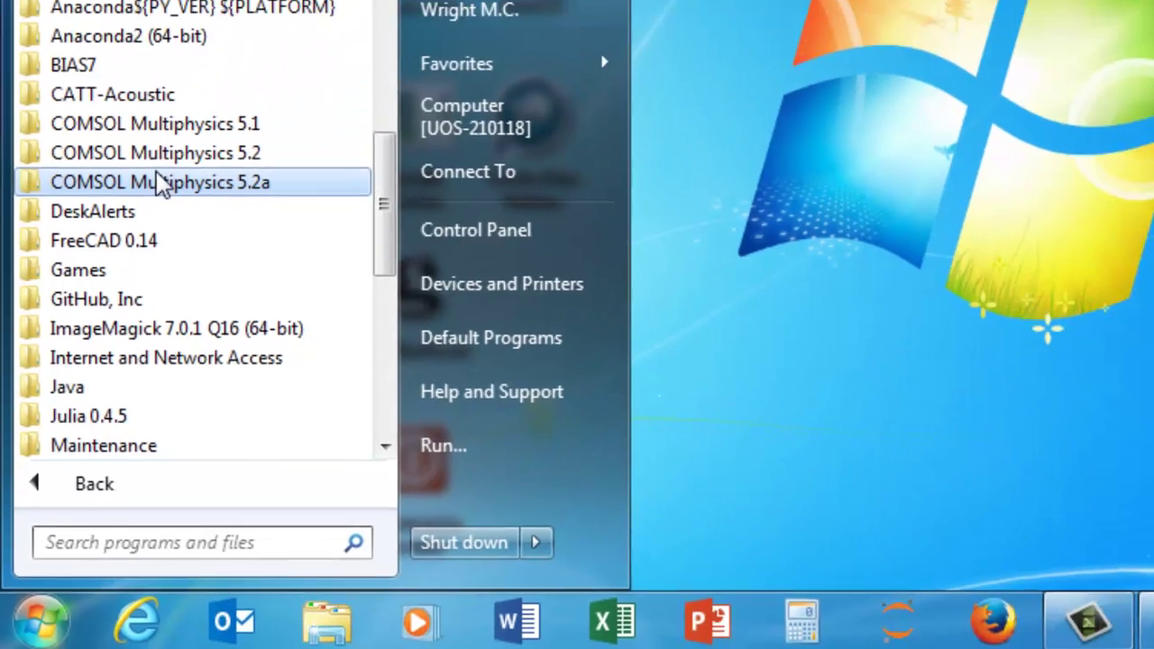
click(158, 182)
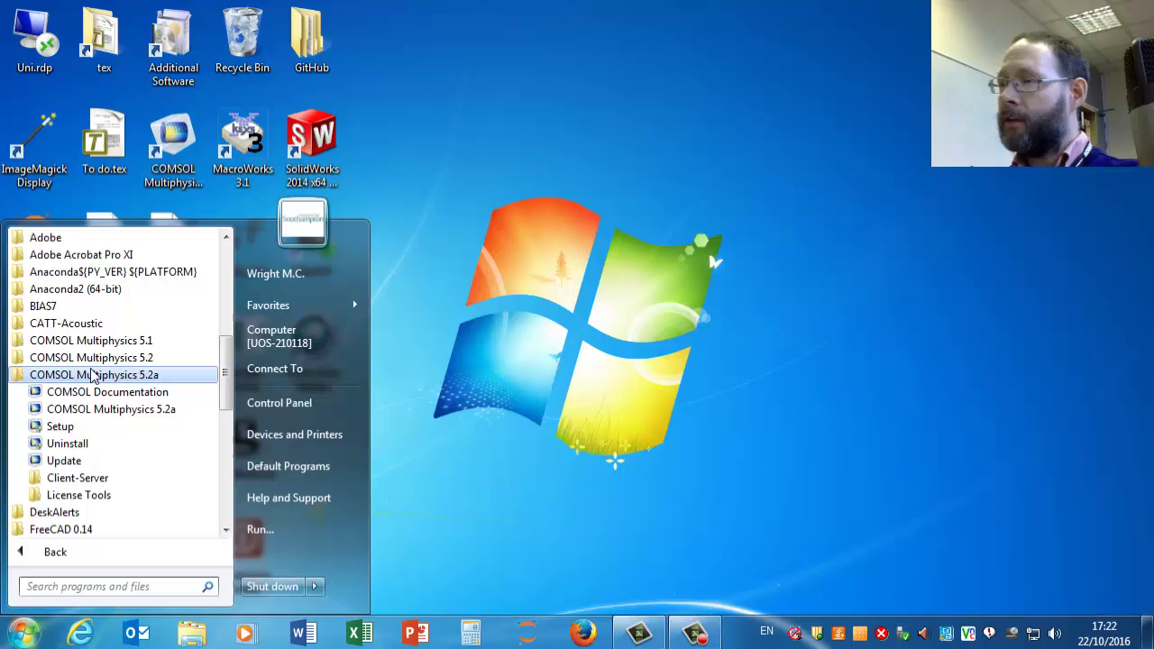
click(98, 411)
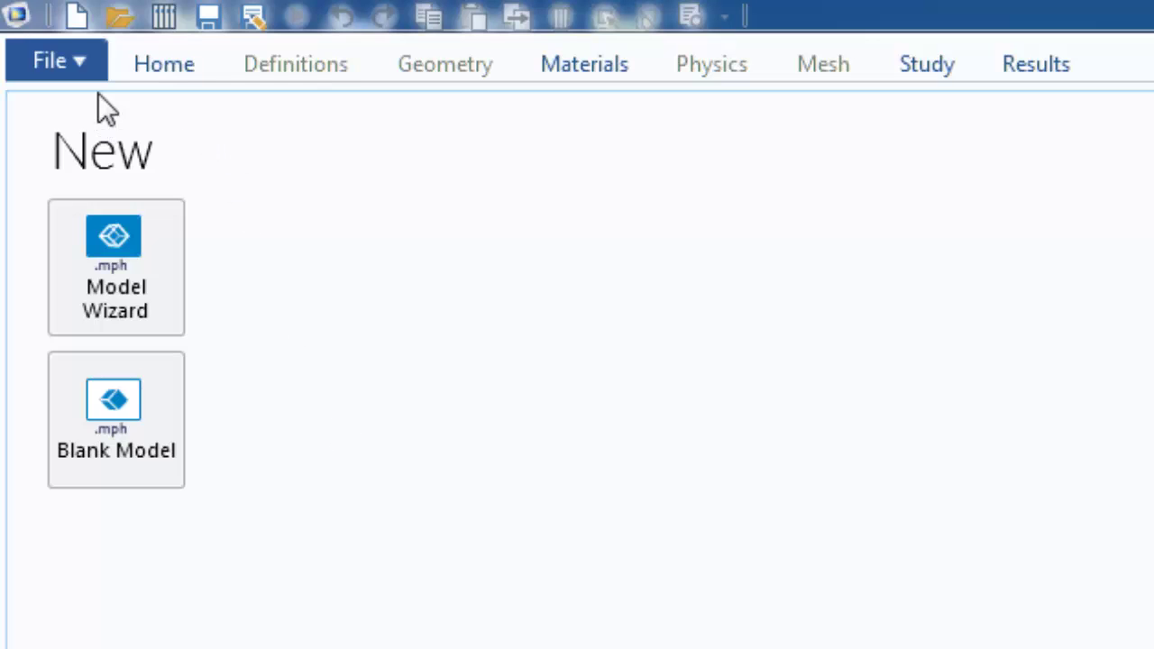
- Open the Application Libraries and select the eigenmodes of room example in the Acoustics folder of COMSOL Multiphysics
click(91, 65)
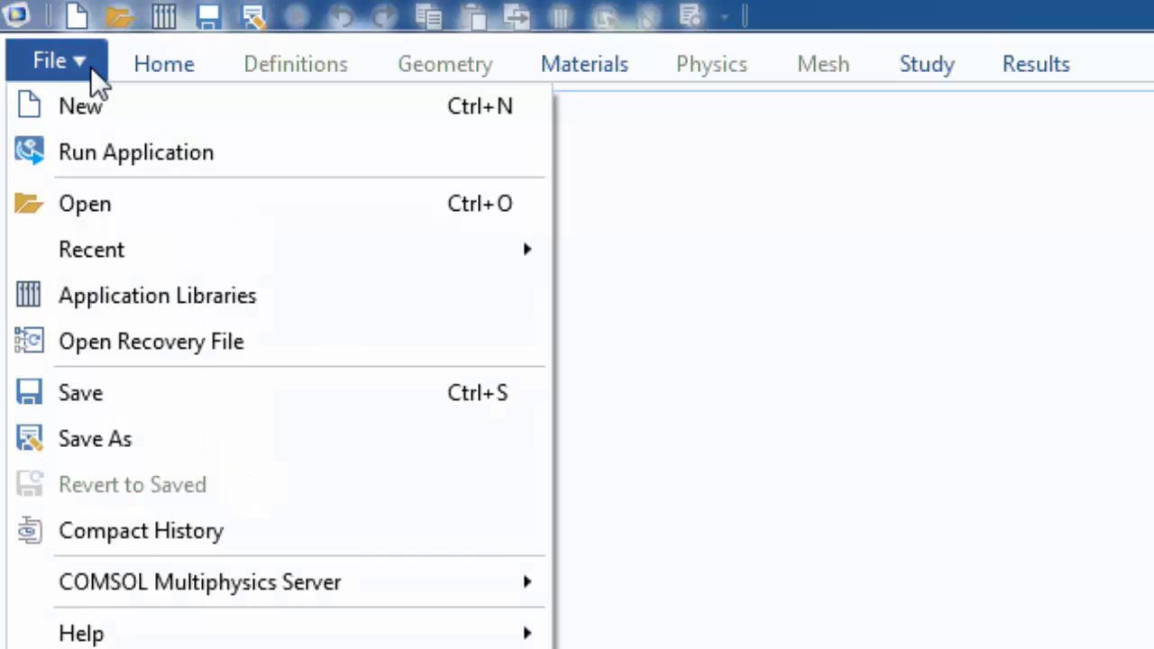
click(170, 304)
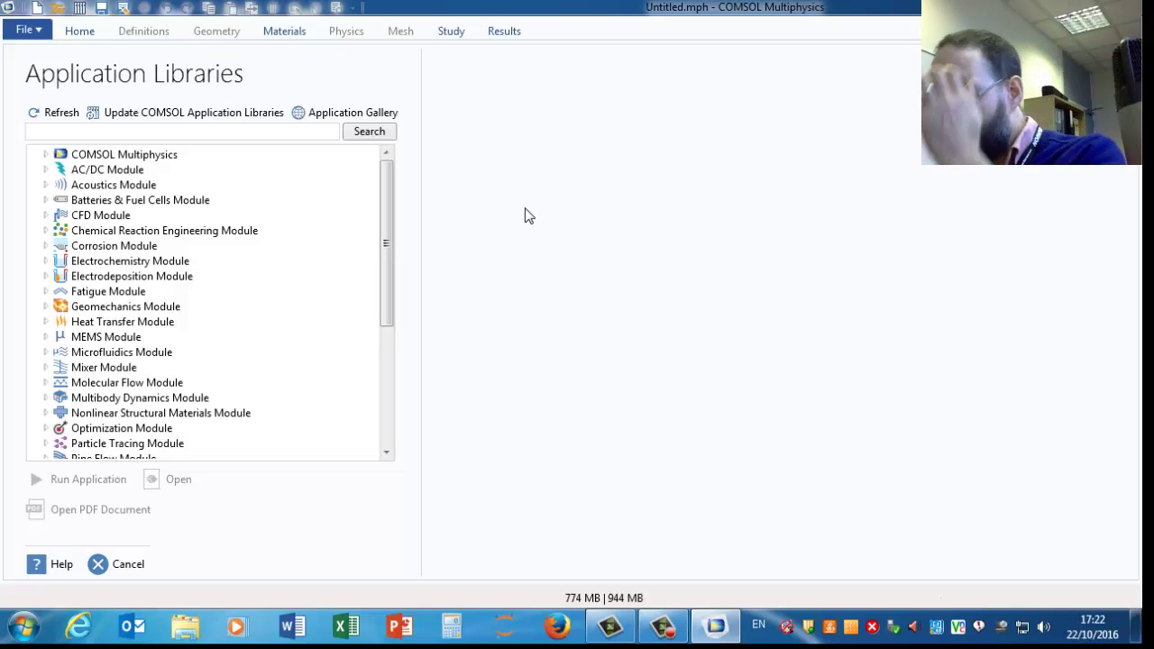
click(45, 154)
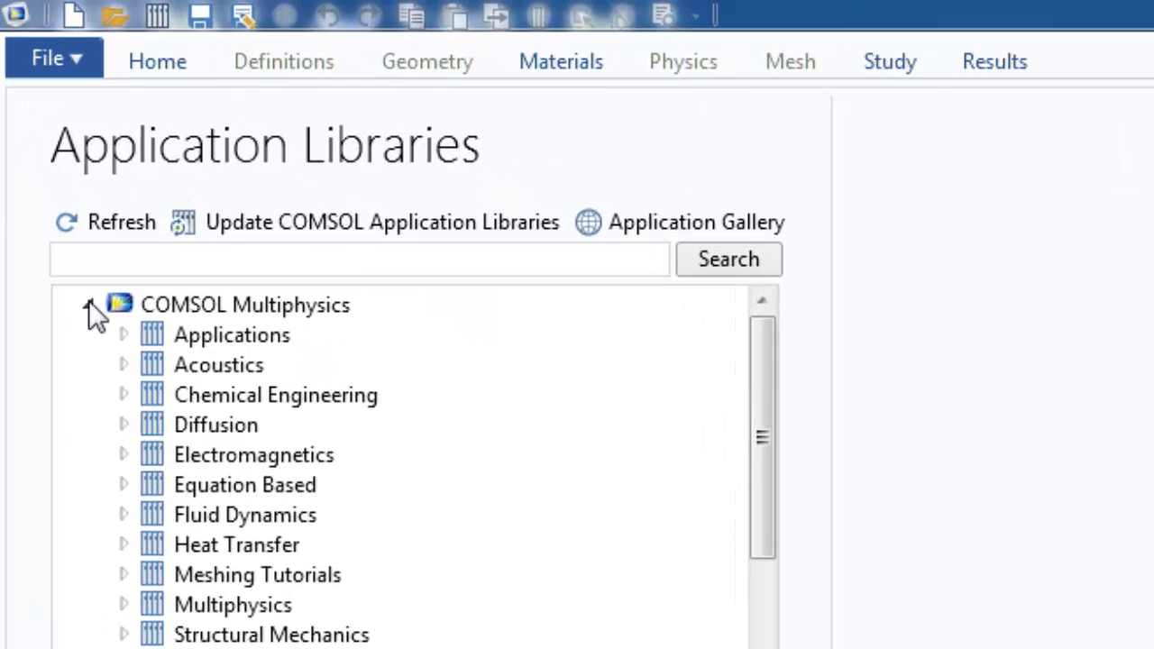
click(78, 152)
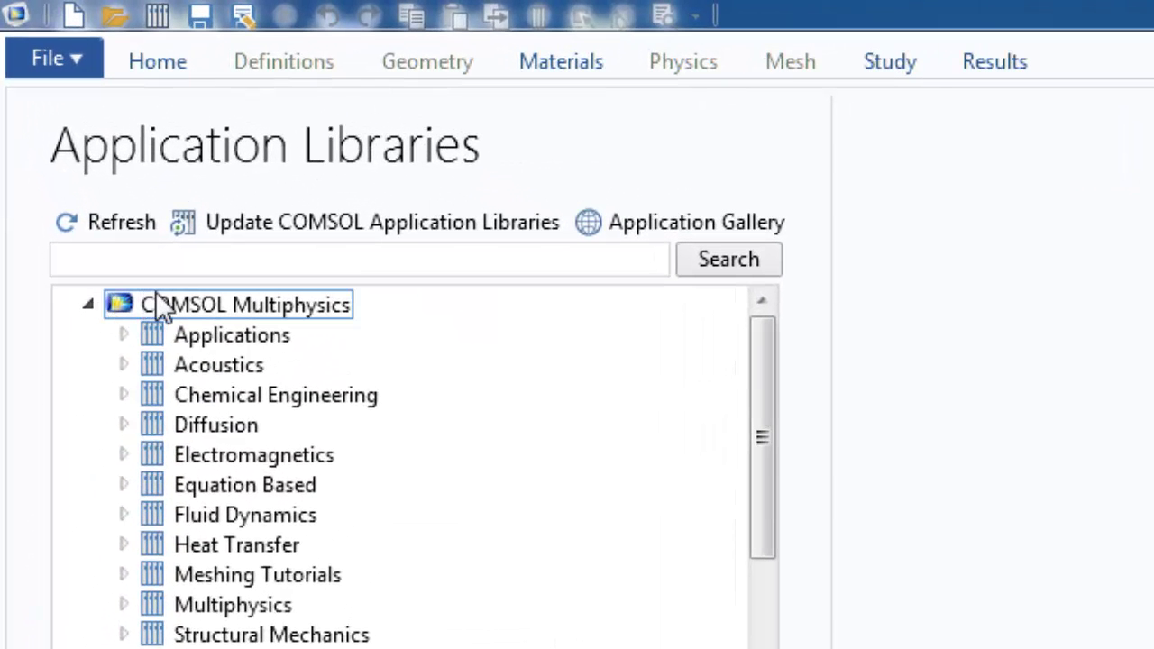
click(123, 364)
click(261, 395)
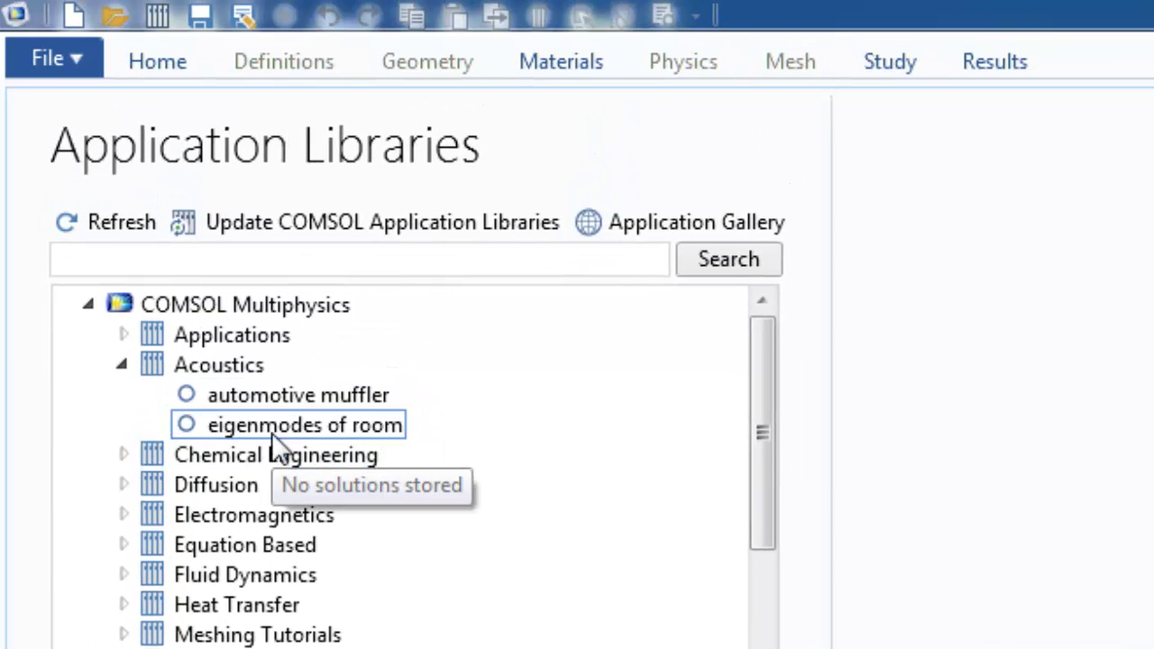
click(274, 431)
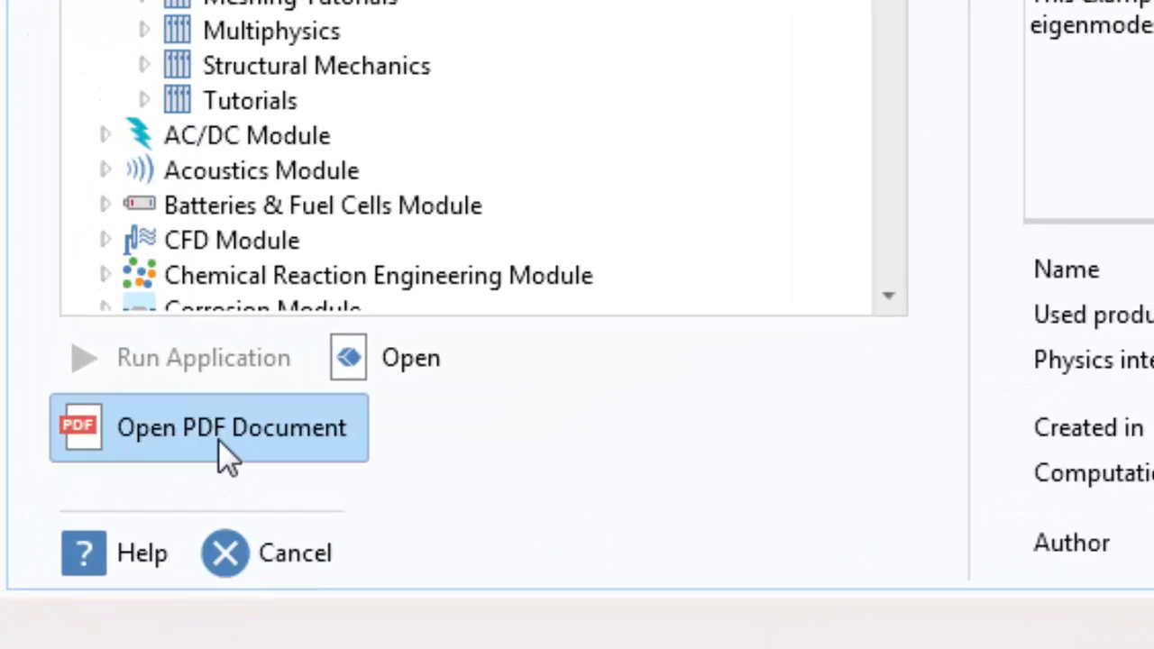
- Open the example's PDF documentation and look through its sections from Introduction to Modeling Instructions at a readable page width
click(218, 439)
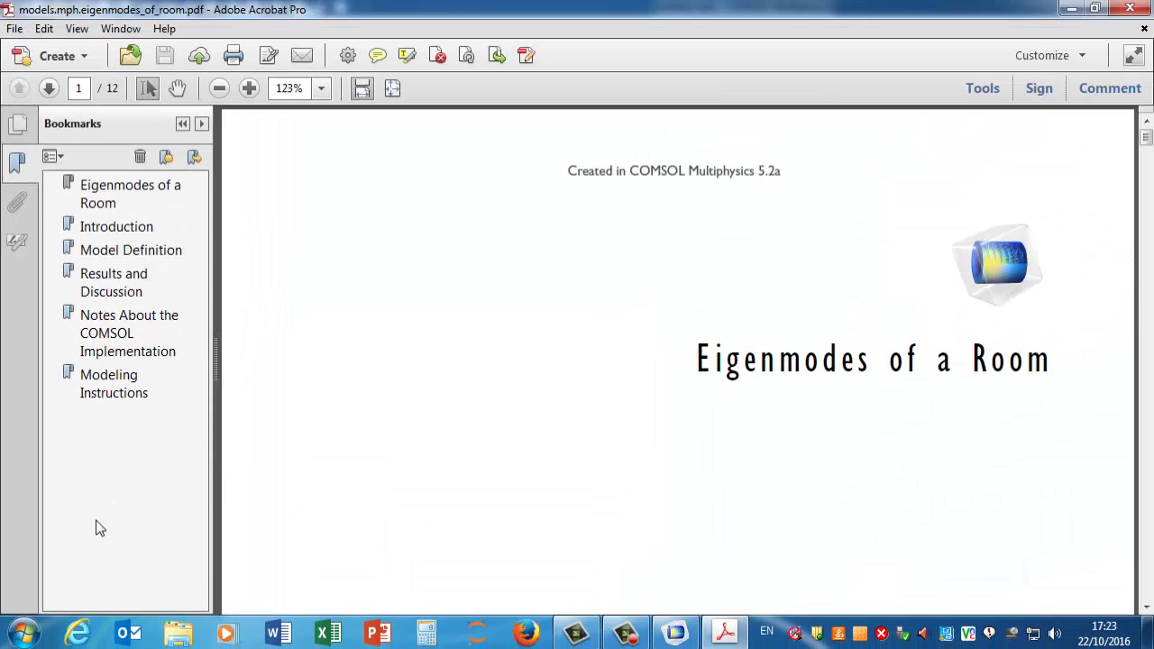
click(393, 89)
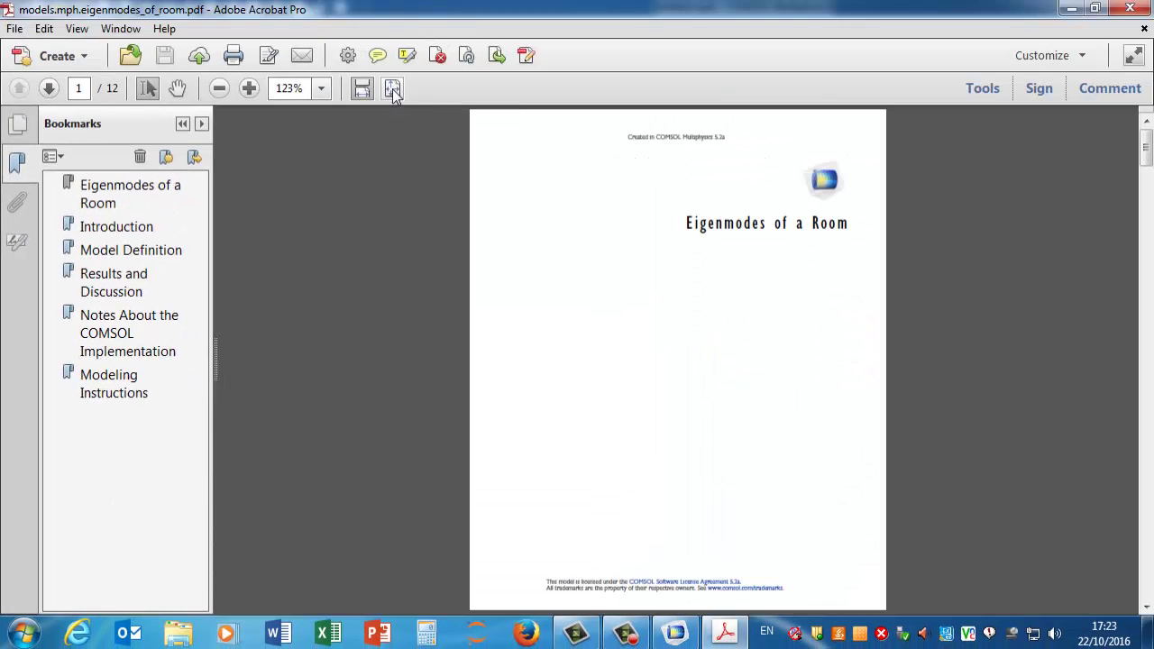
click(129, 227)
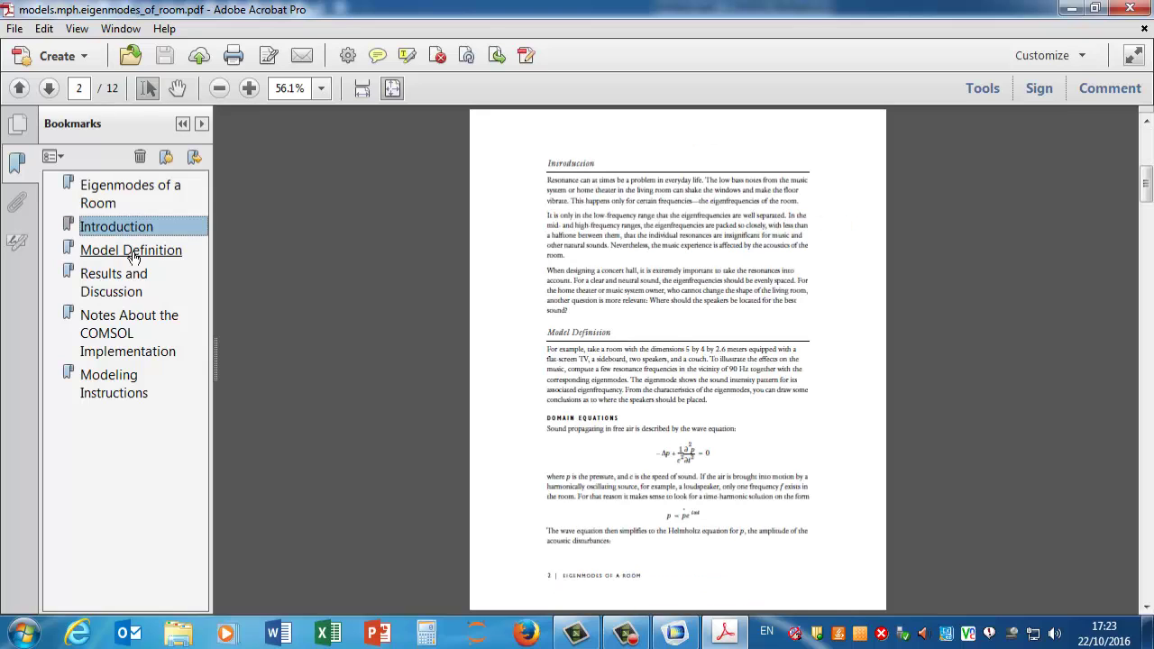
click(362, 87)
click(145, 257)
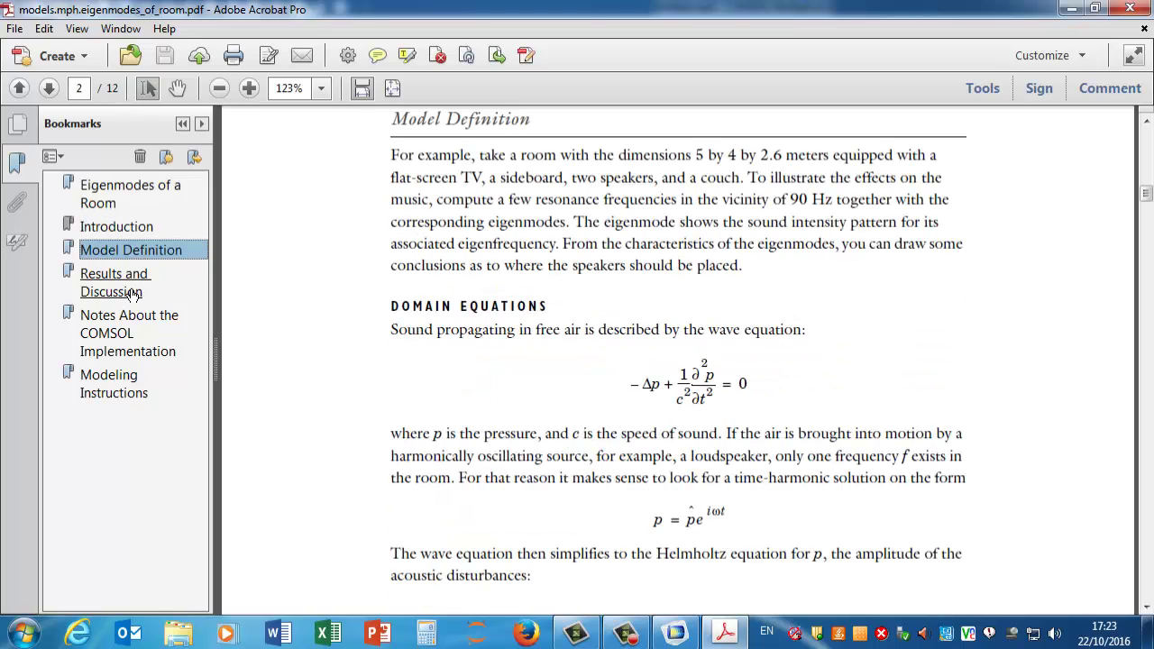
click(132, 292)
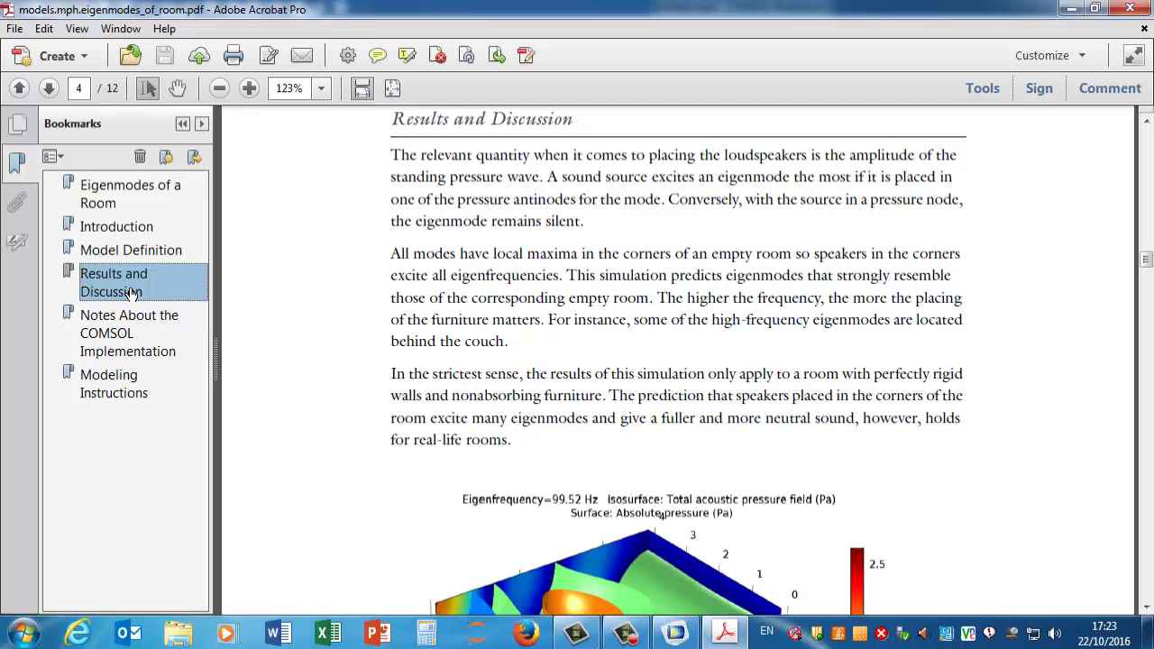
click(131, 334)
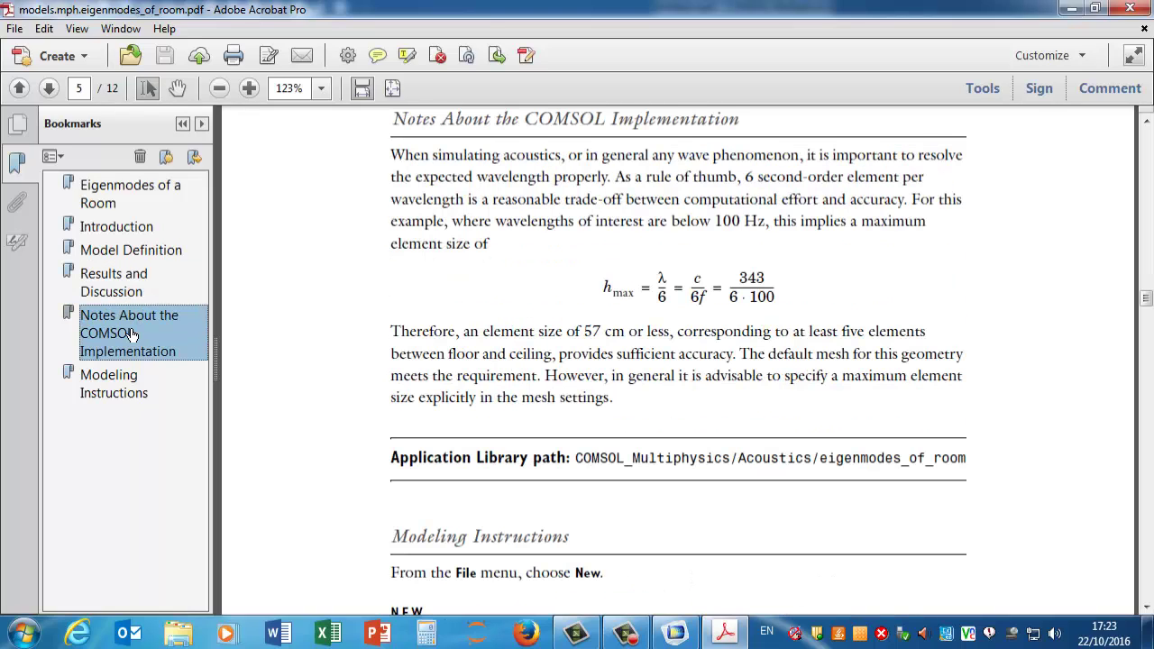
click(107, 389)
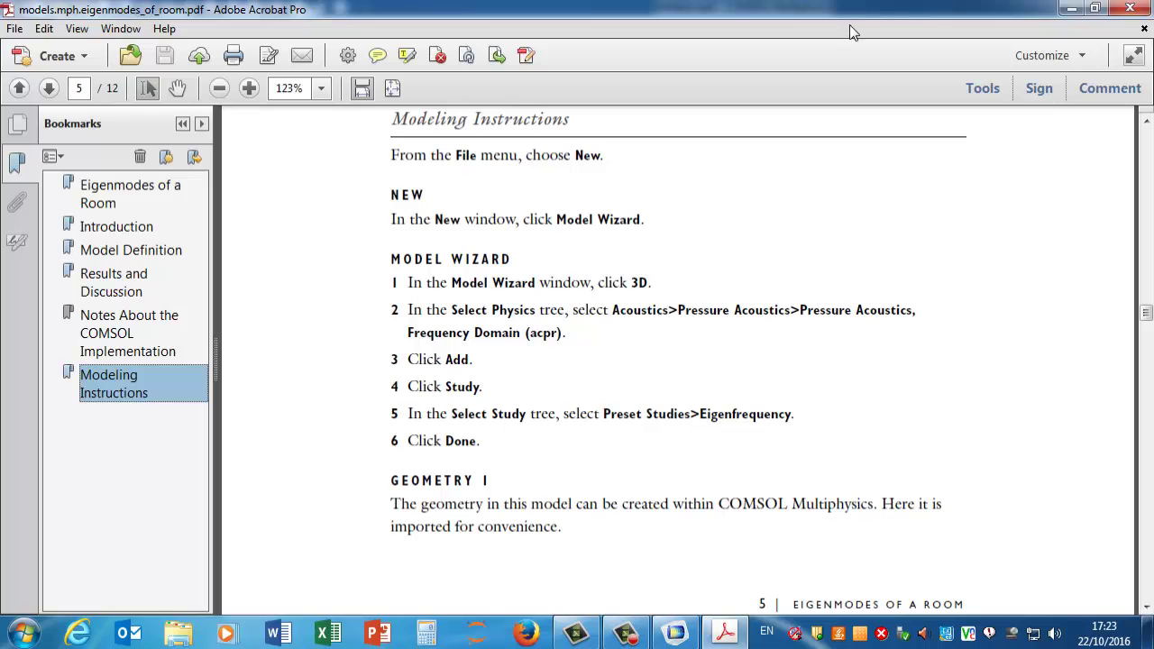
- Close the PDF documentation and open the eigenmodes of room model from the Application Libraries
click(1130, 8)
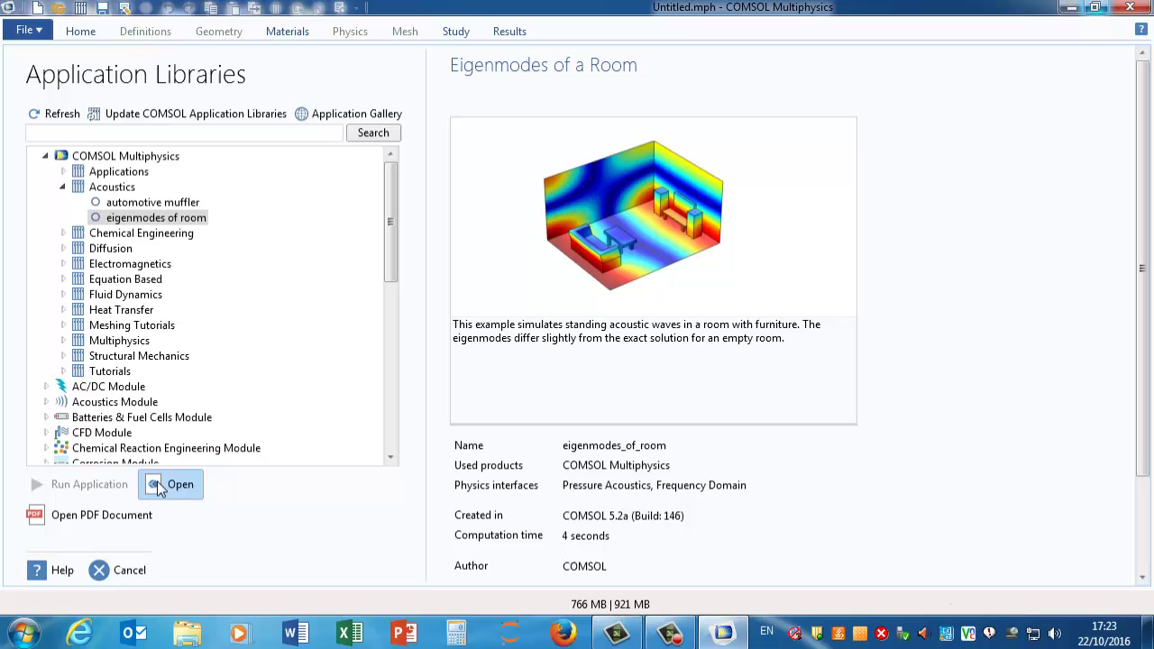
click(157, 484)
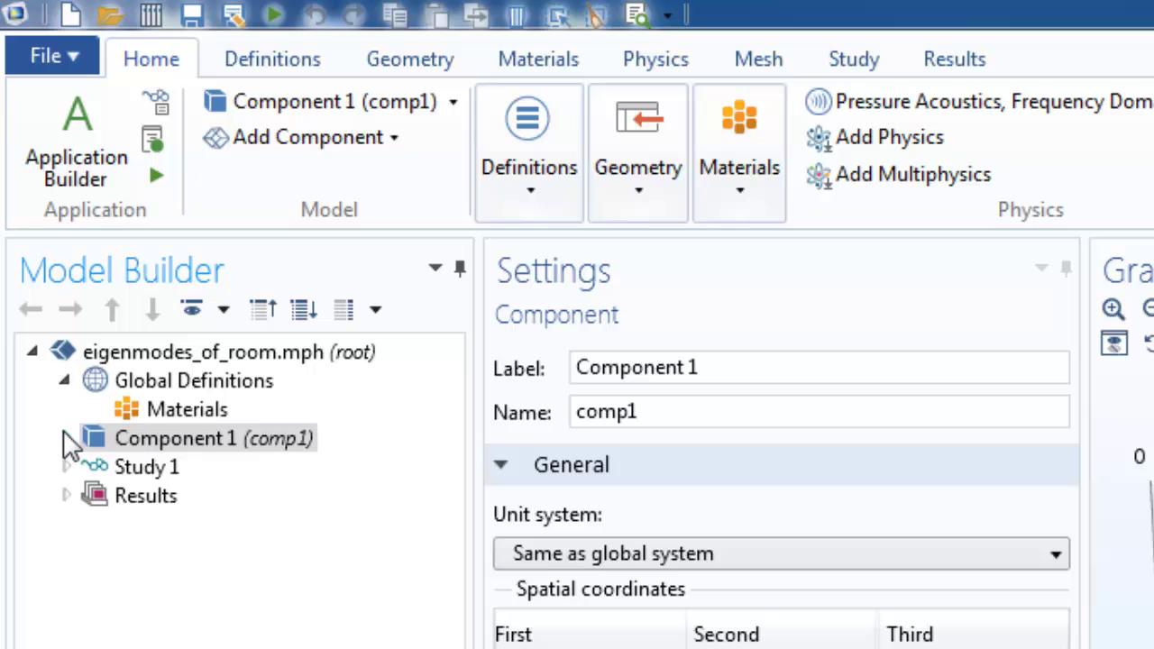
- Examine the main branches of the model tree, Component 1, Study 1 and Results, and show the nodes inside Component 1
click(66, 438)
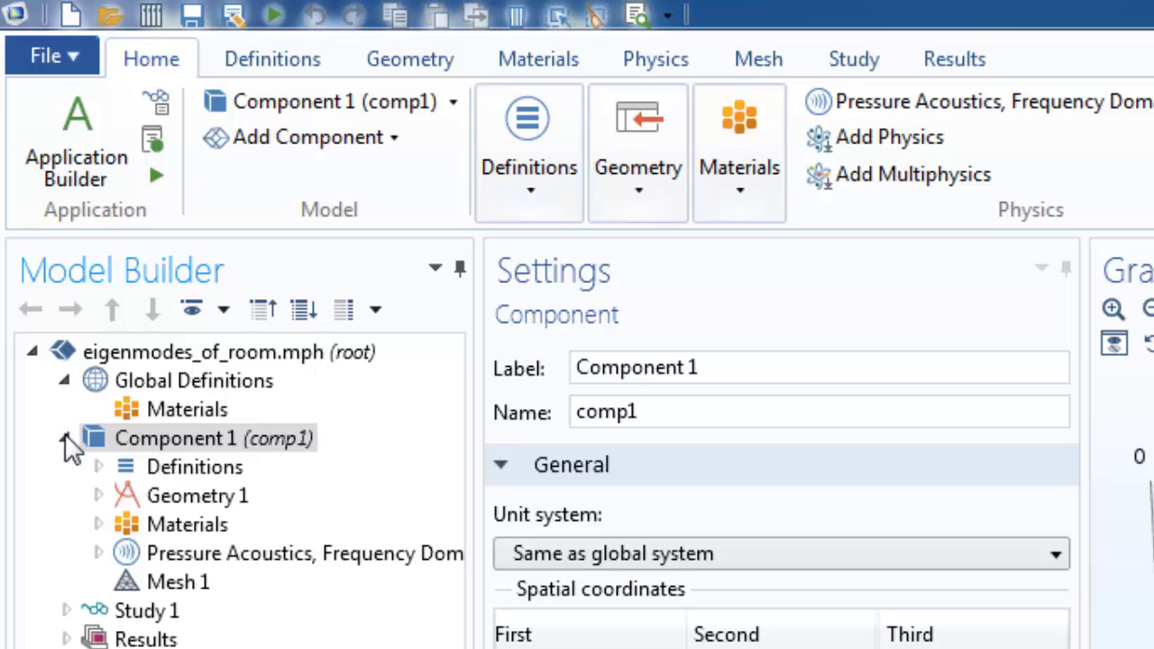
click(67, 438)
click(173, 440)
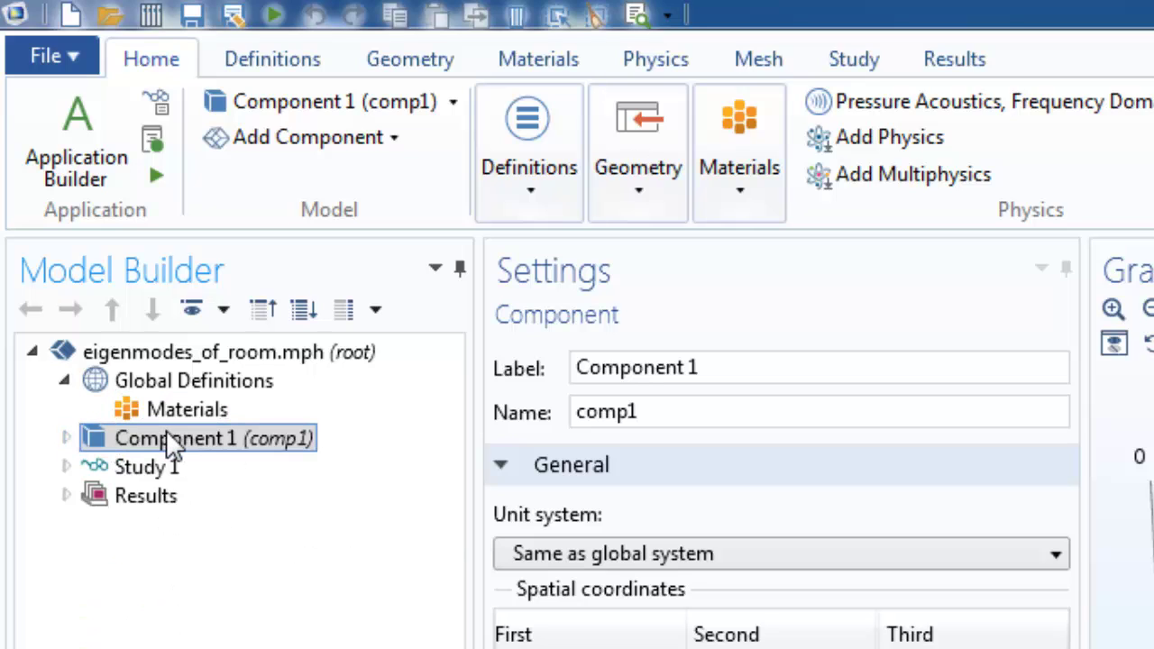
click(168, 472)
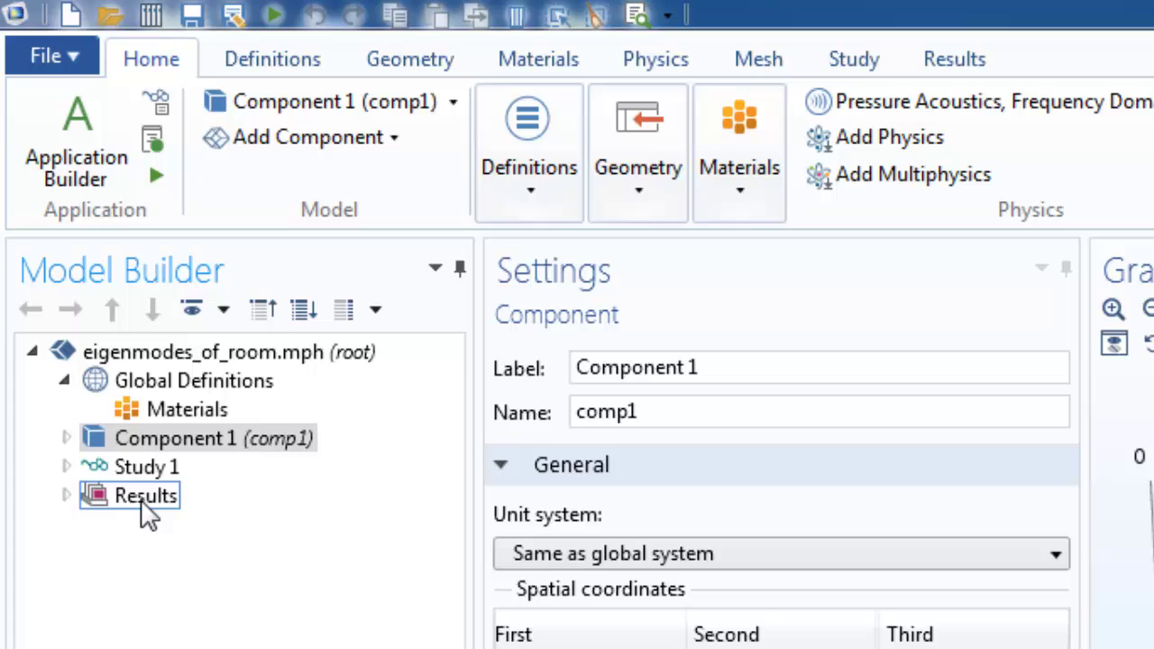
click(66, 438)
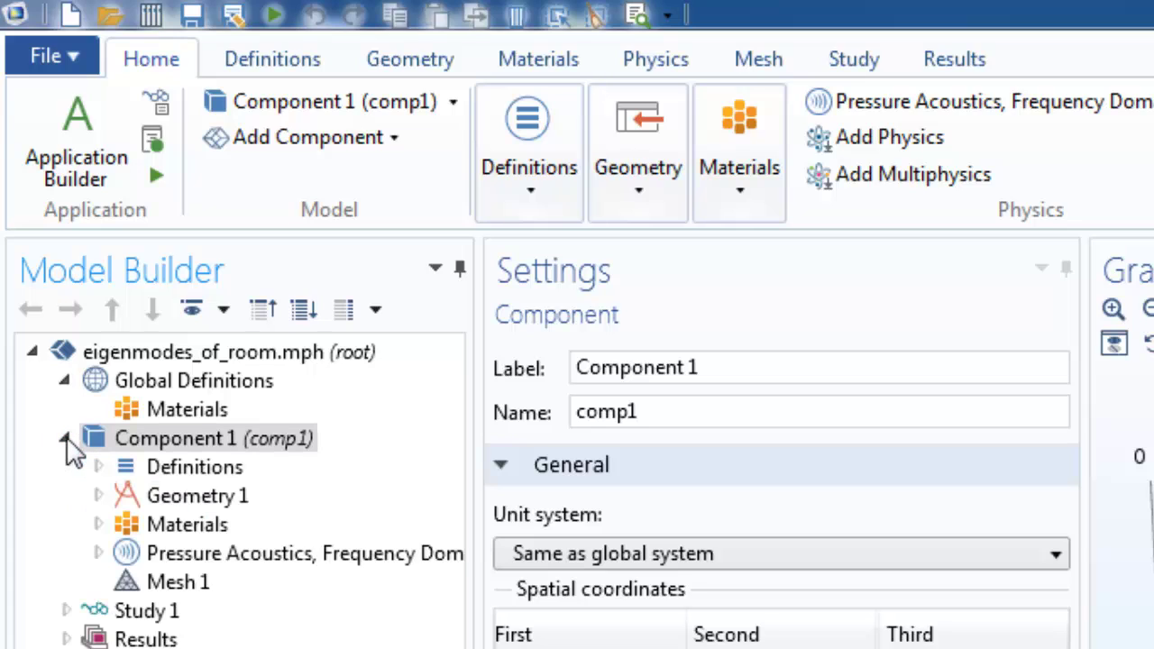
click(93, 444)
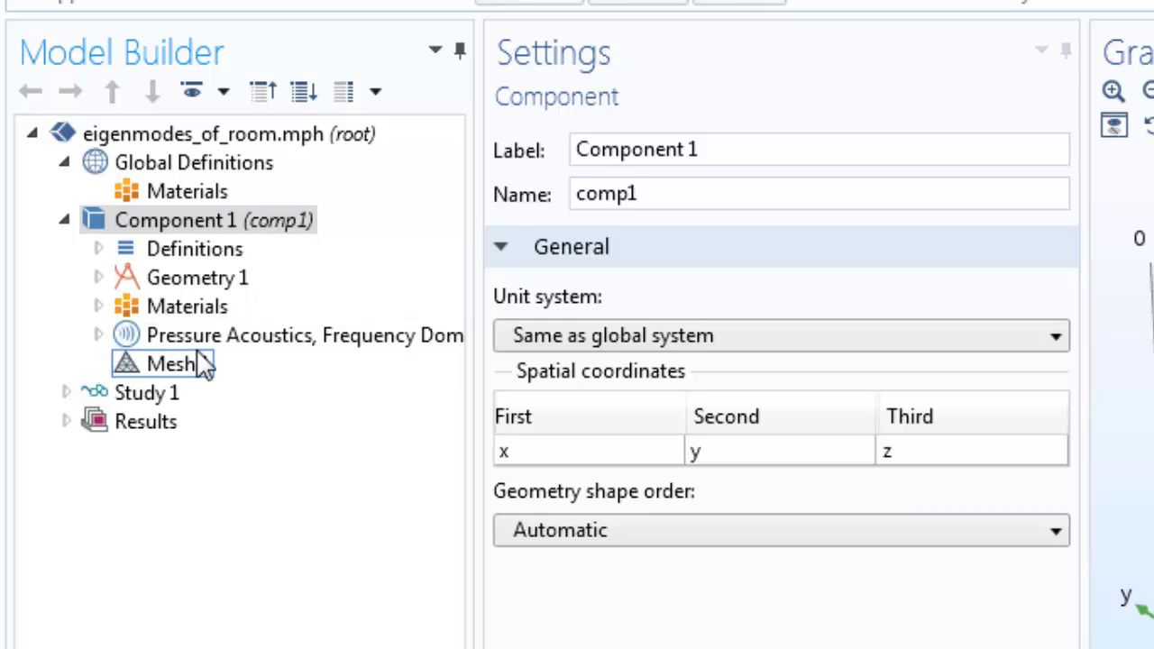
click(67, 221)
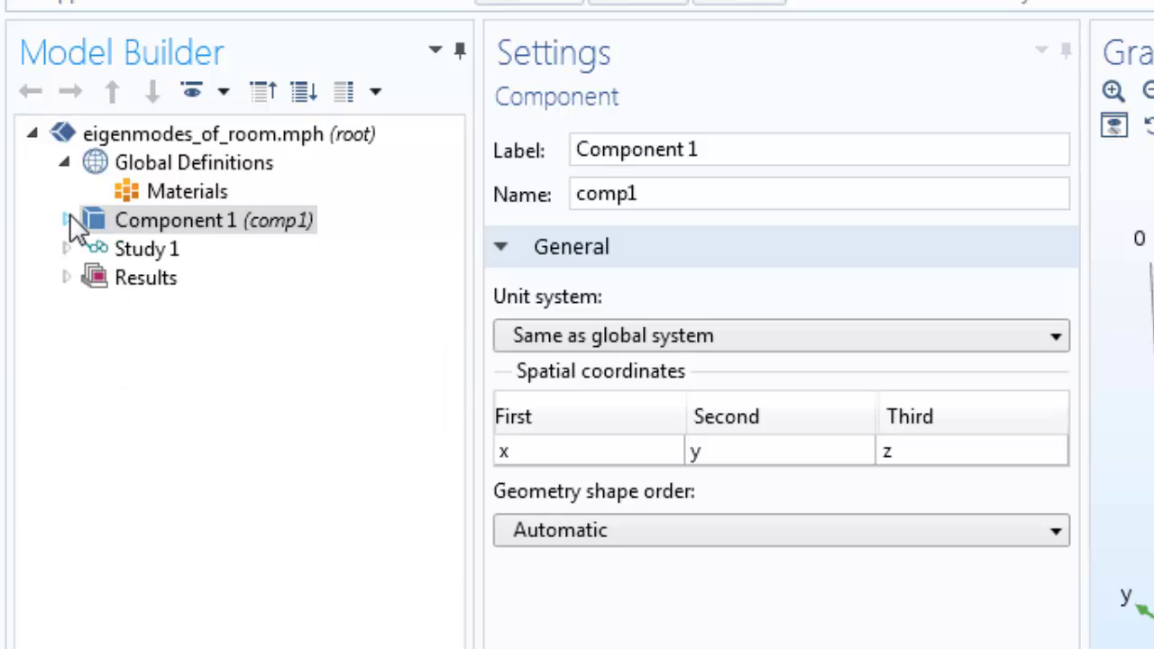
click(68, 221)
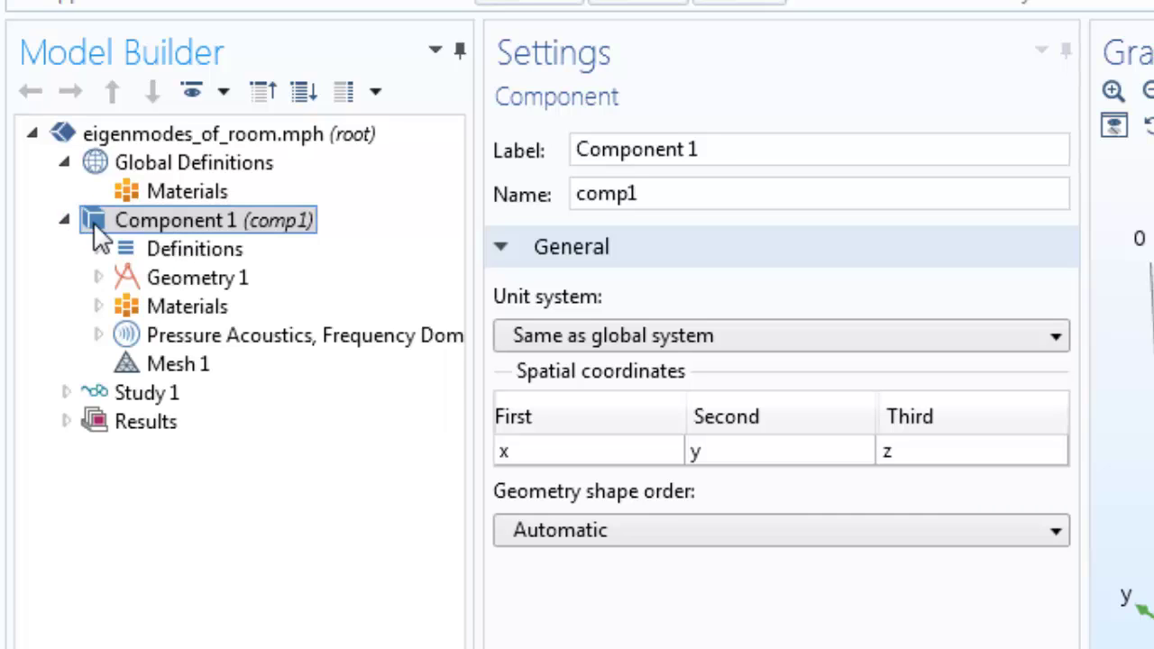
- Review the settings of Component 1's Definitions, Geometry 1 and Materials, and inspect the furnished room geometry from different angles
click(194, 253)
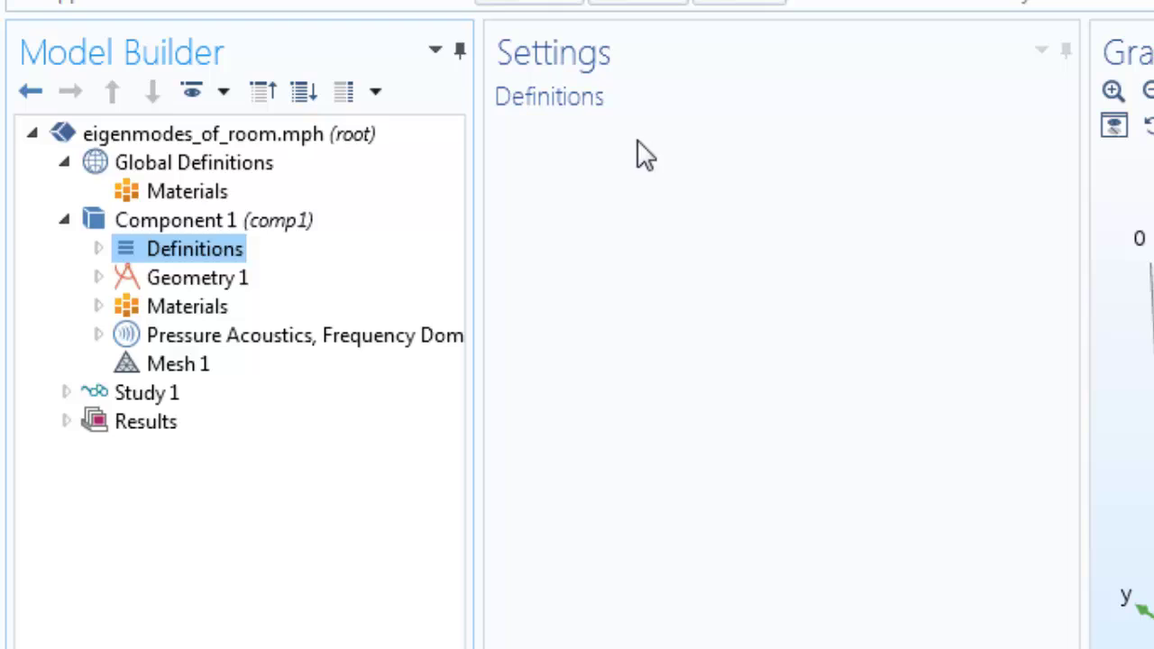
click(214, 279)
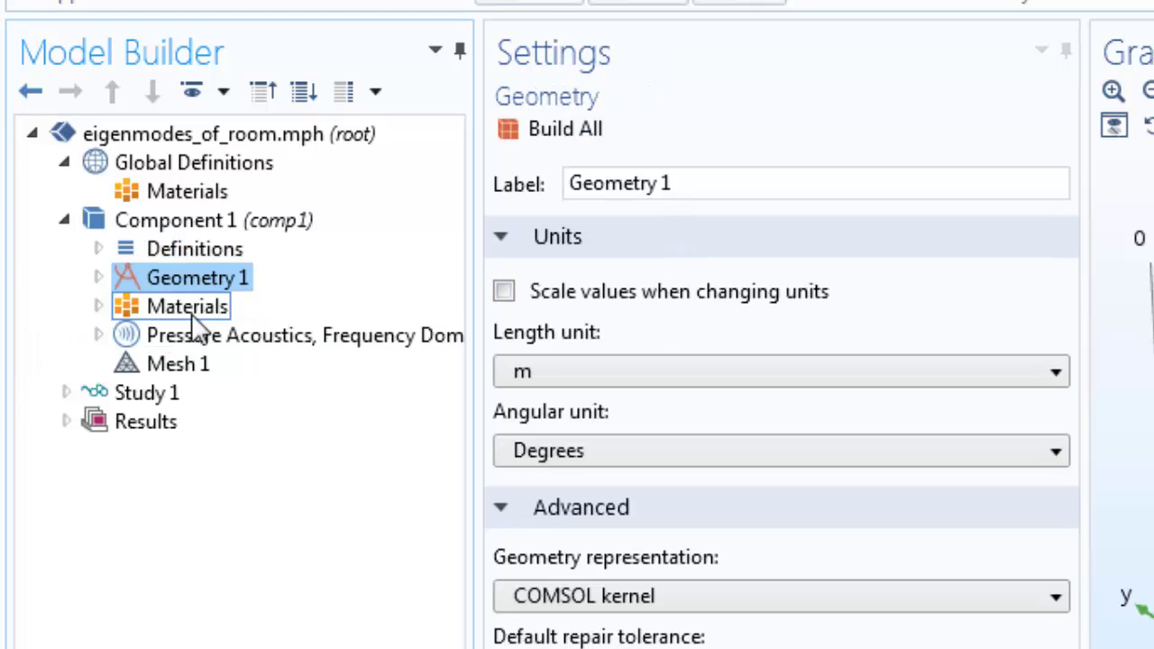
click(194, 311)
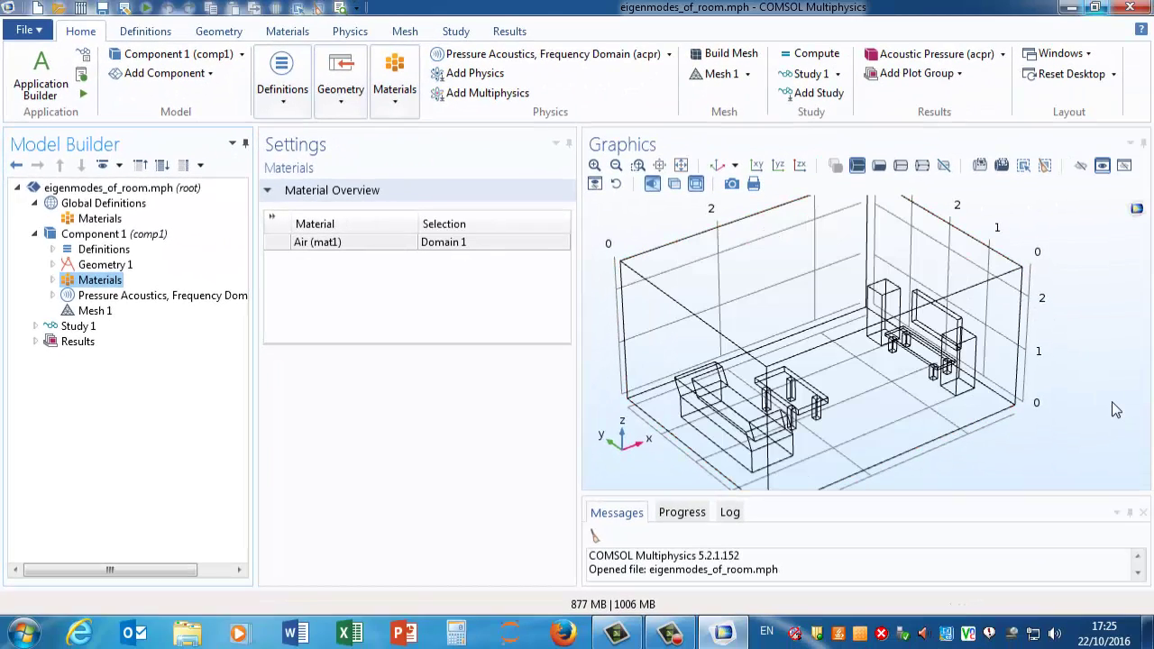
mouse_move(1110, 404)
mouse_down()
mouse_move(1097, 416)
mouse_move(1100, 378)
mouse_move(1103, 388)
mouse_up()
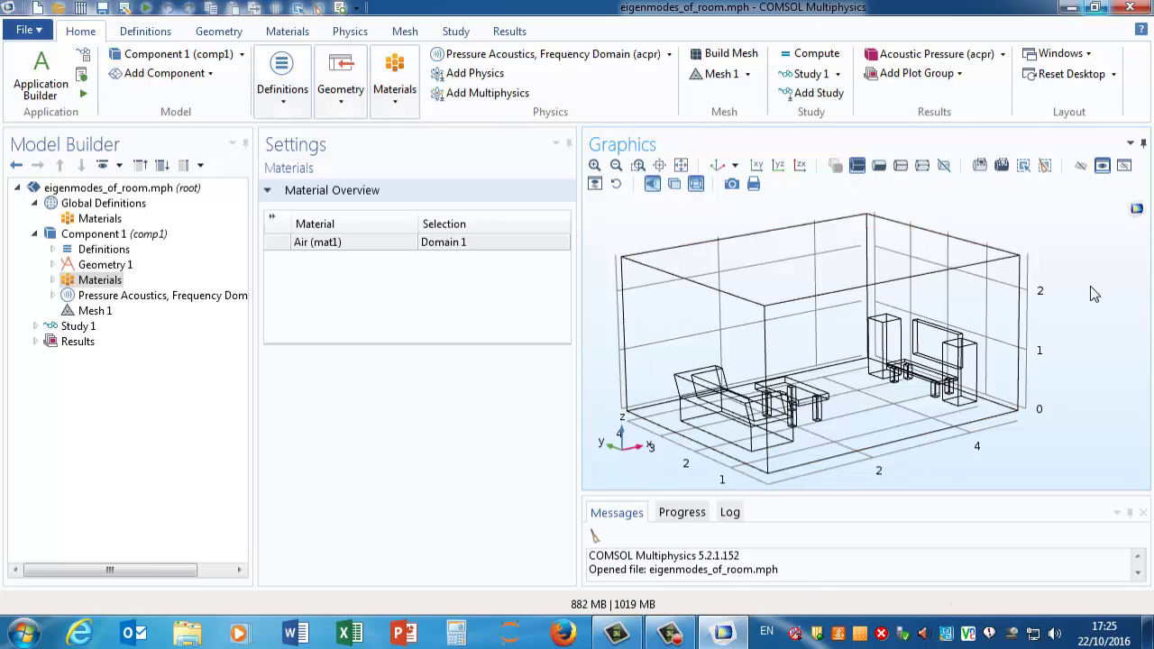
drag(1090, 287, 1098, 305)
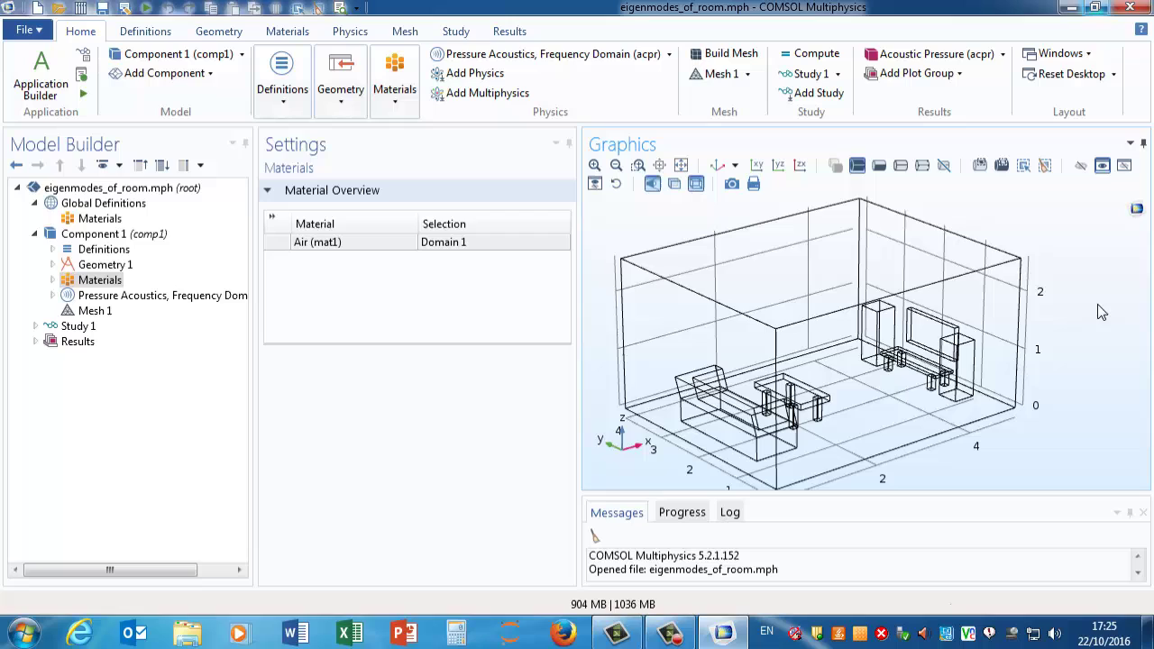
- Collapse Component 1, expand every node of the model tree, and look through the full tree down to Reports
click(36, 235)
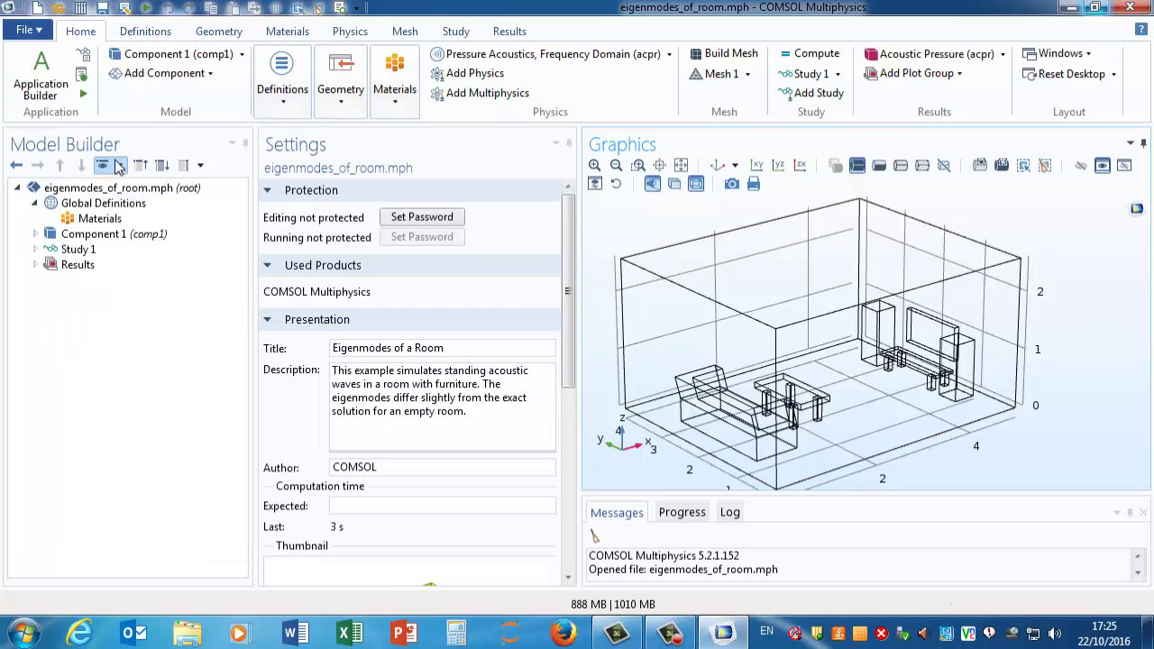
click(160, 166)
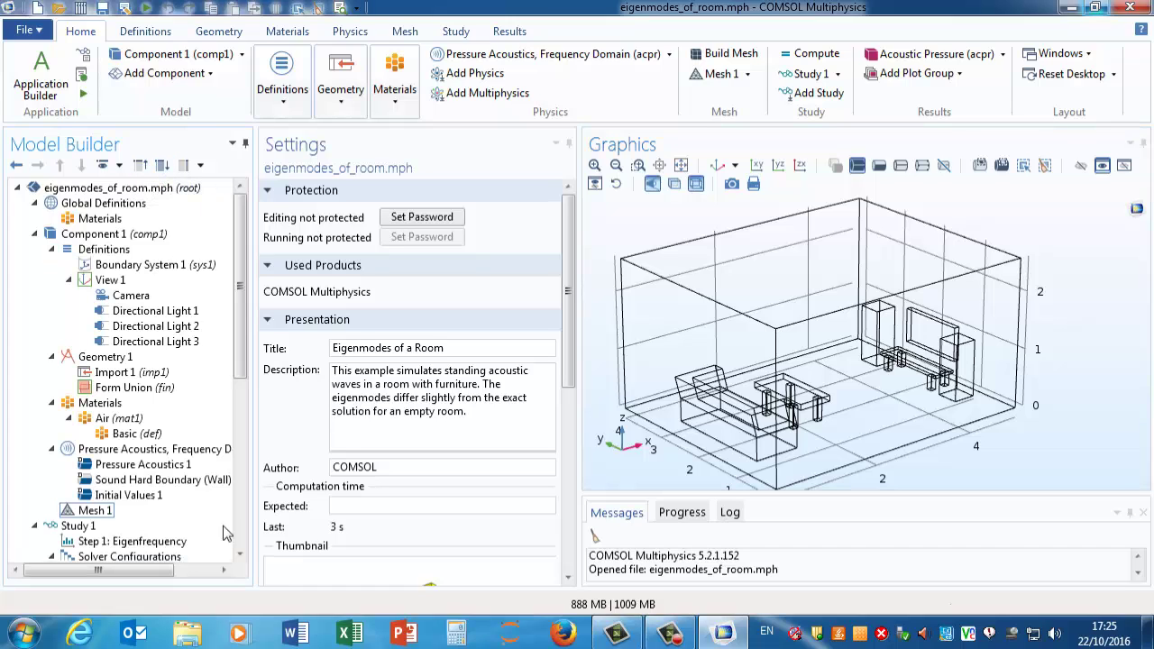
scroll(183, 464, down, 8)
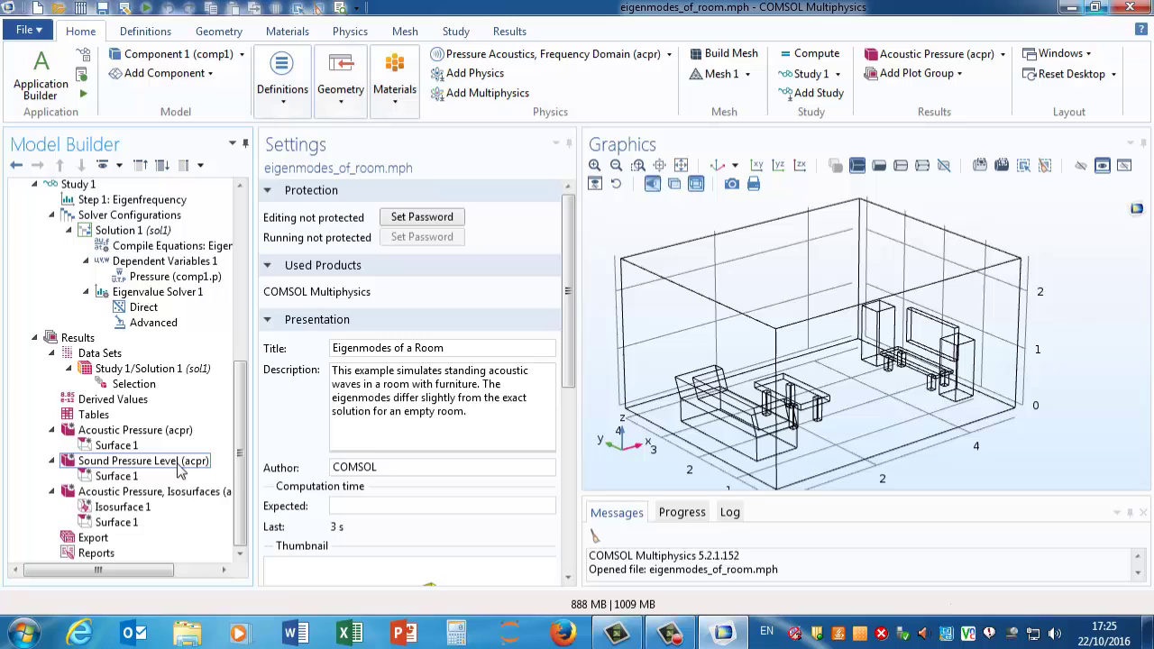
scroll(180, 465, up, 5)
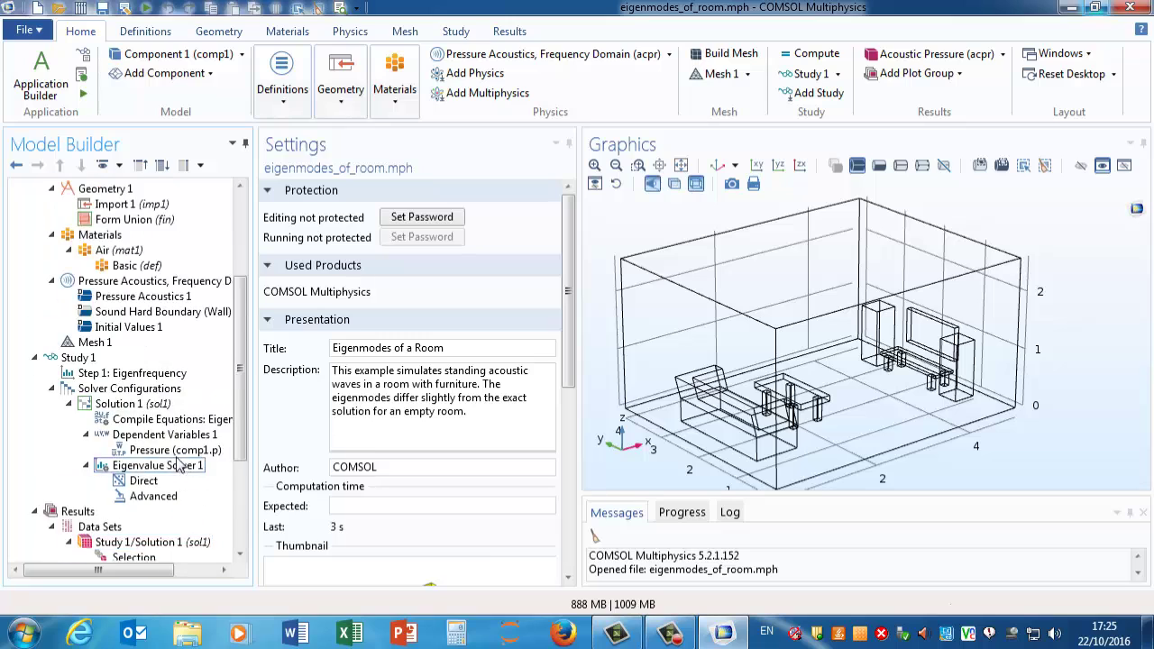
- Collapse the model tree to its main branches and build the mesh of the room
click(141, 166)
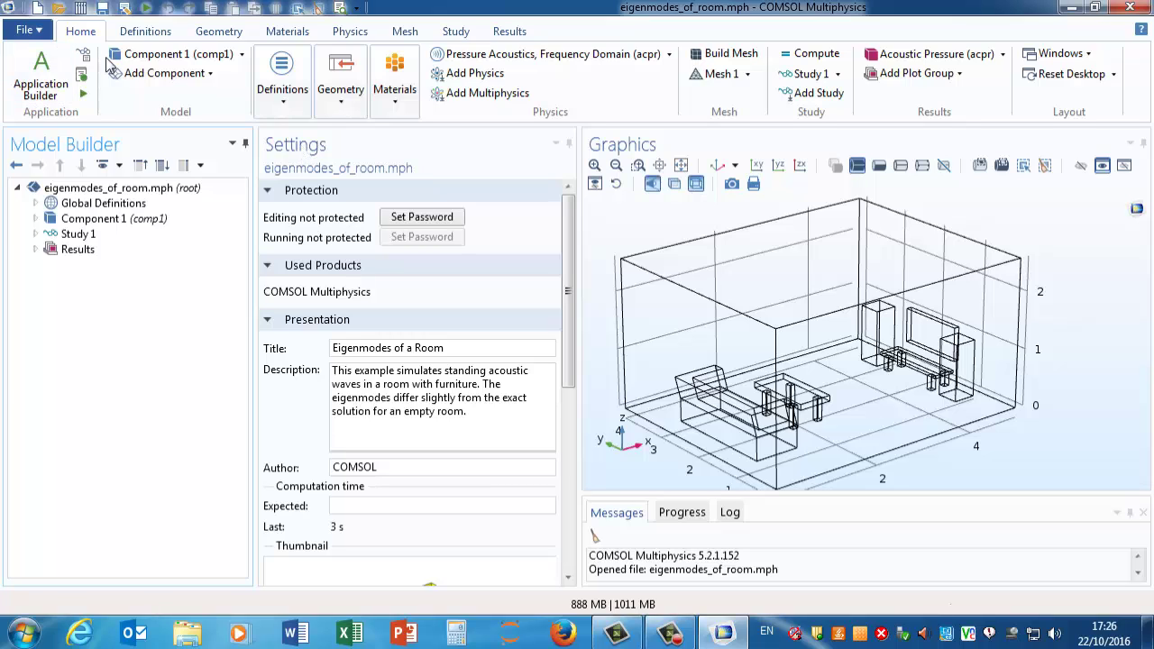
click(722, 56)
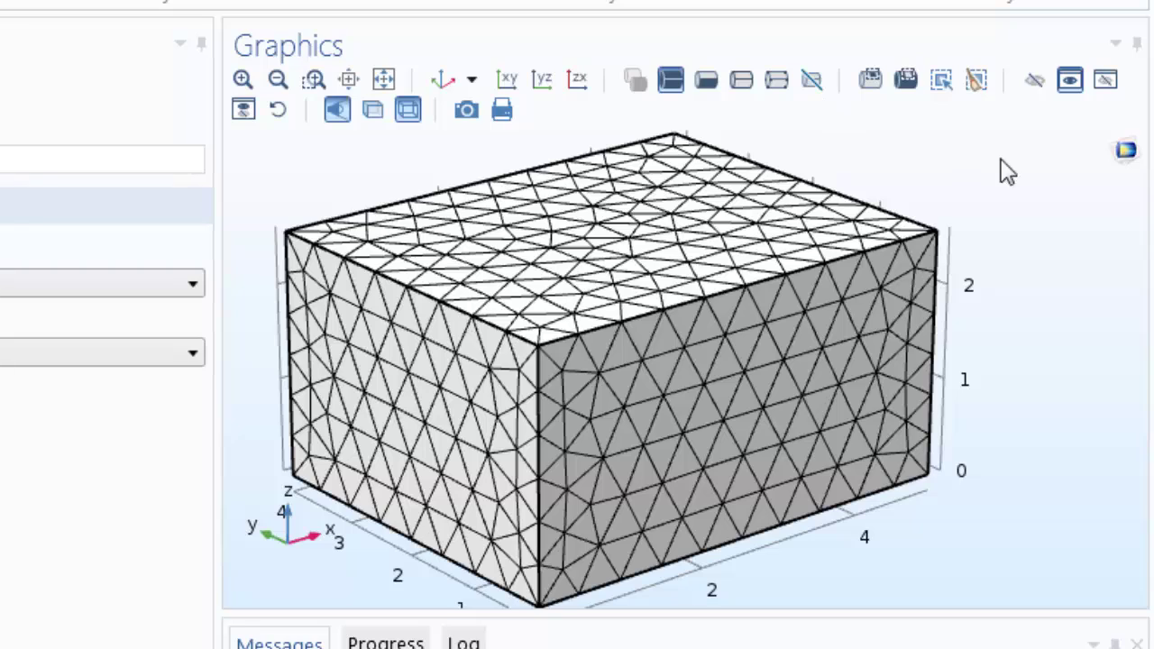
- Hide the ceiling and the two near wall boundaries of the meshed room to expose the furniture inside
click(1034, 82)
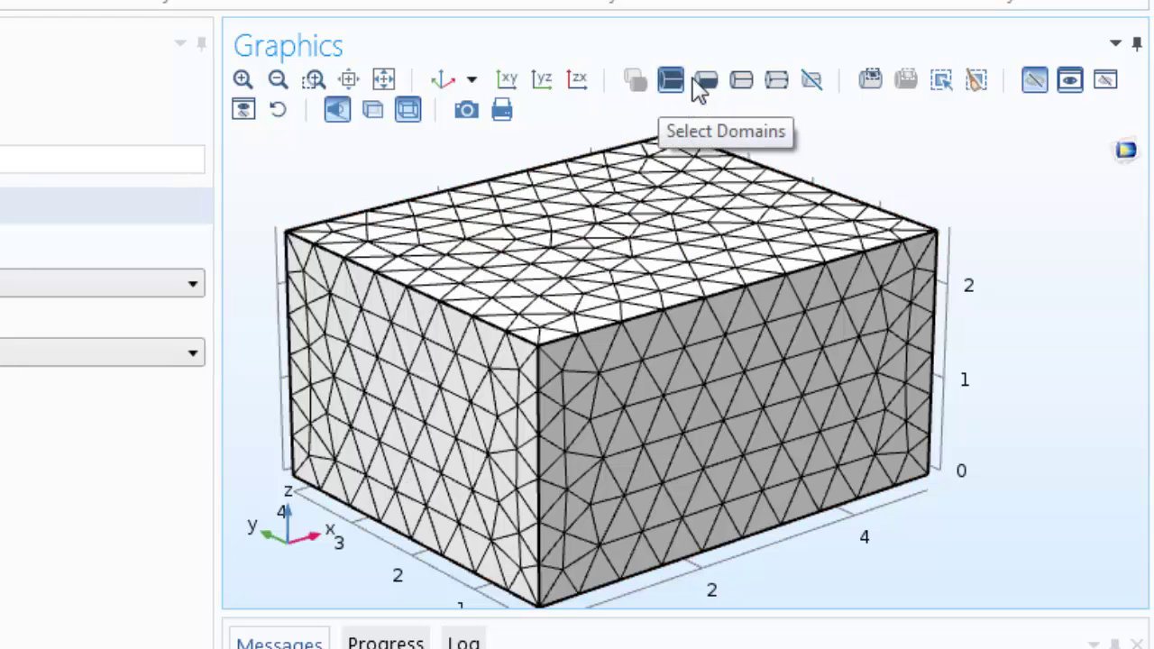
click(708, 83)
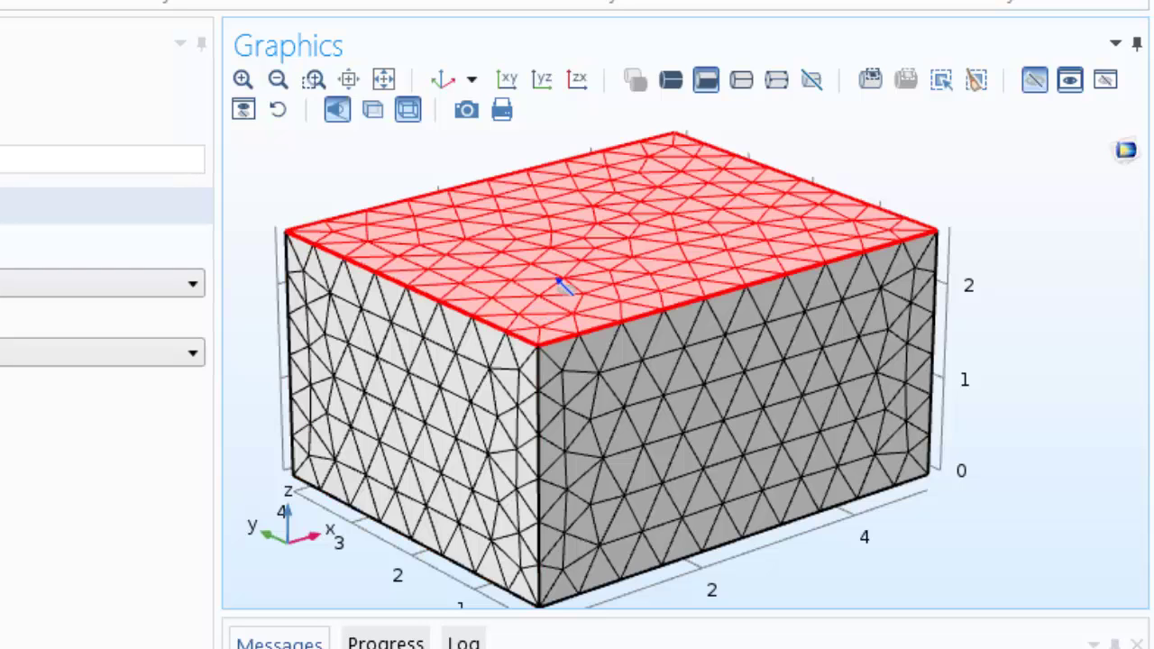
click(568, 265)
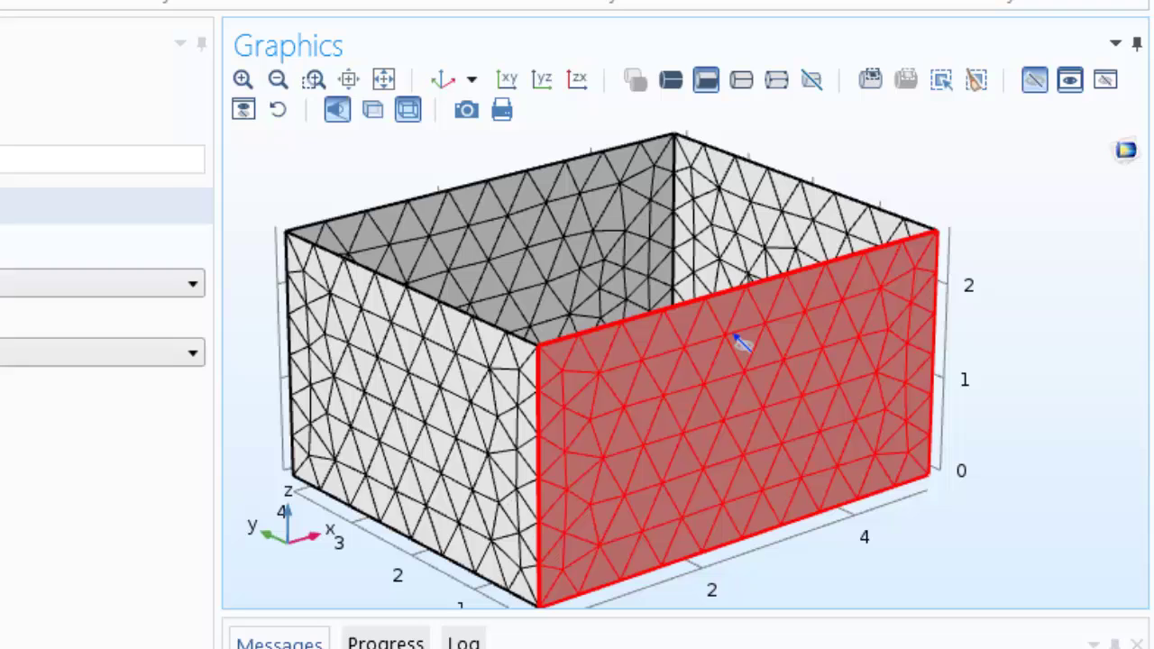
click(741, 339)
click(408, 465)
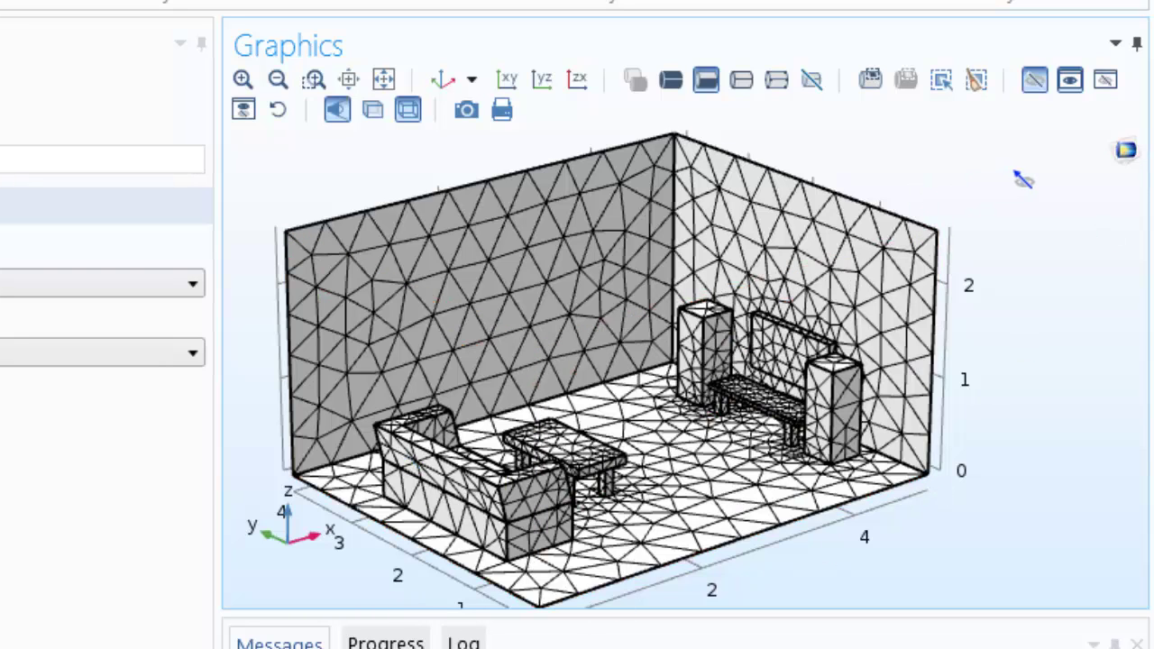
click(1028, 78)
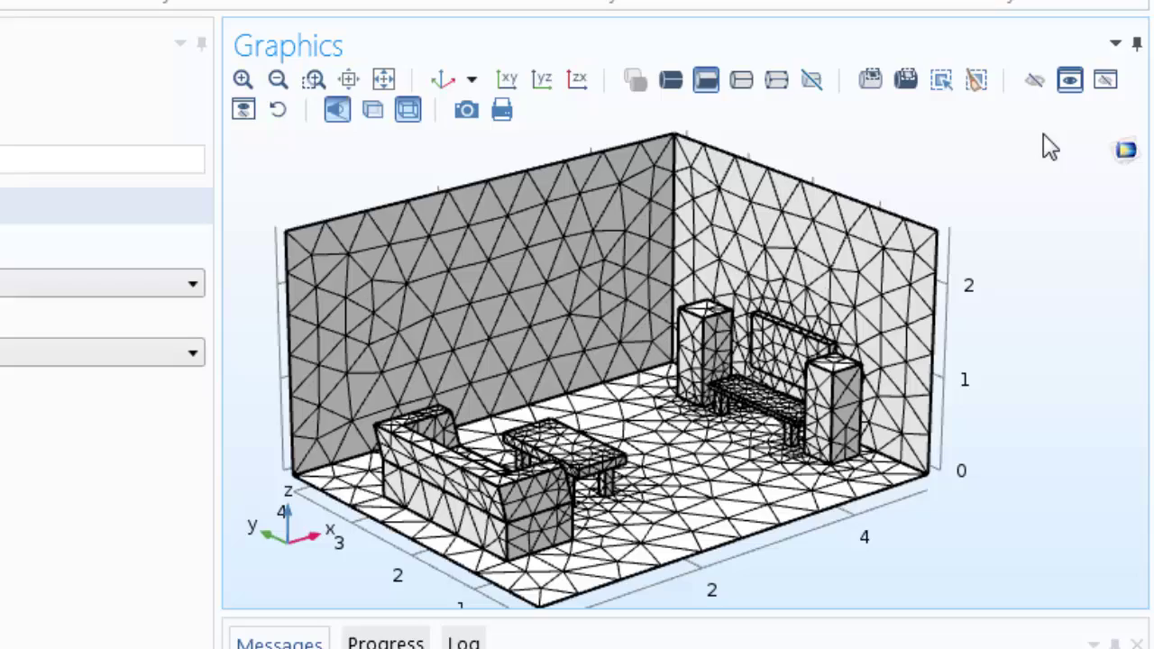
- Inspect the meshed room and furniture from different angles and distances, and return to the default 3D view
drag(580, 412, 559, 376)
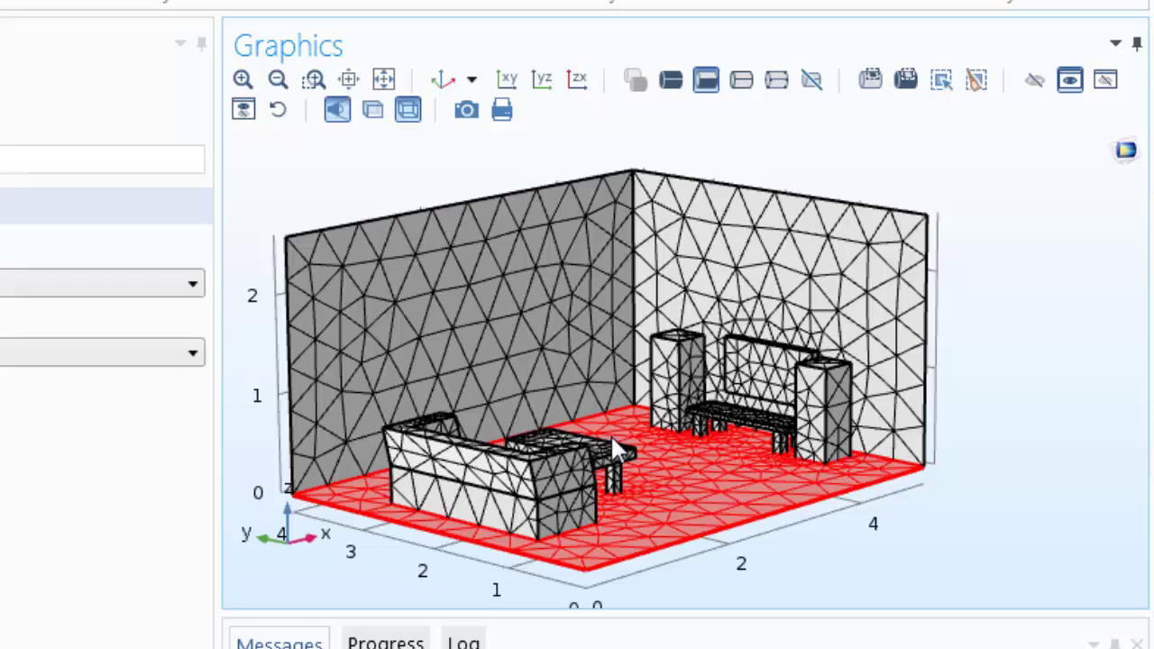
drag(619, 443, 658, 471)
middle_drag(920, 533, 1080, 547)
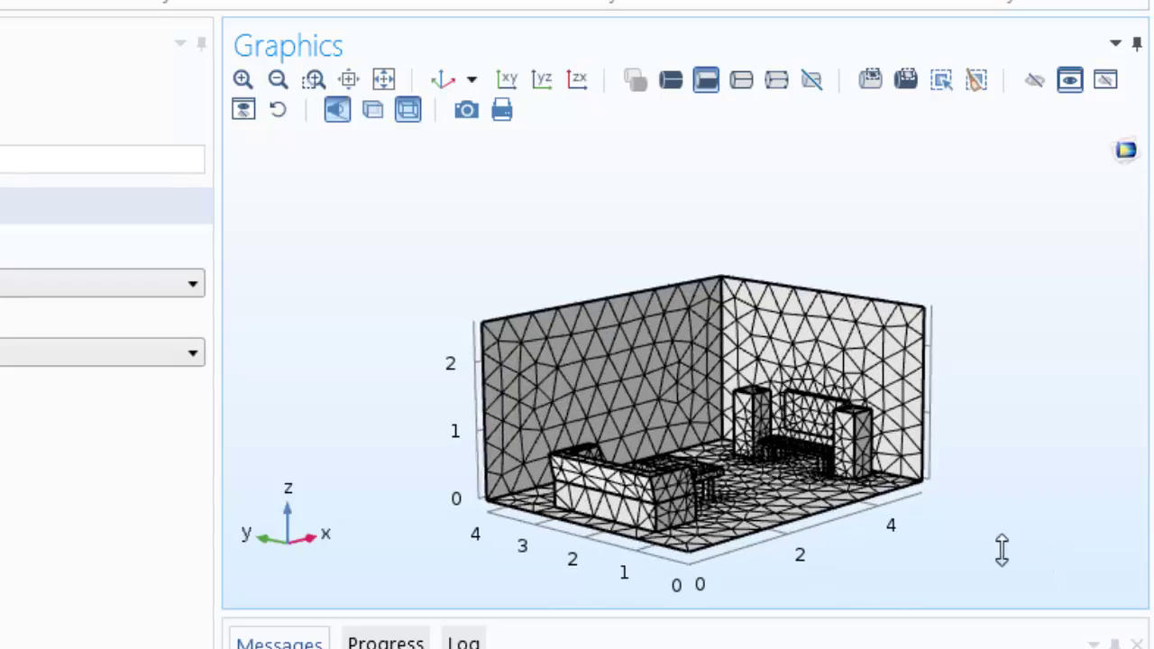
drag(618, 365, 394, 420)
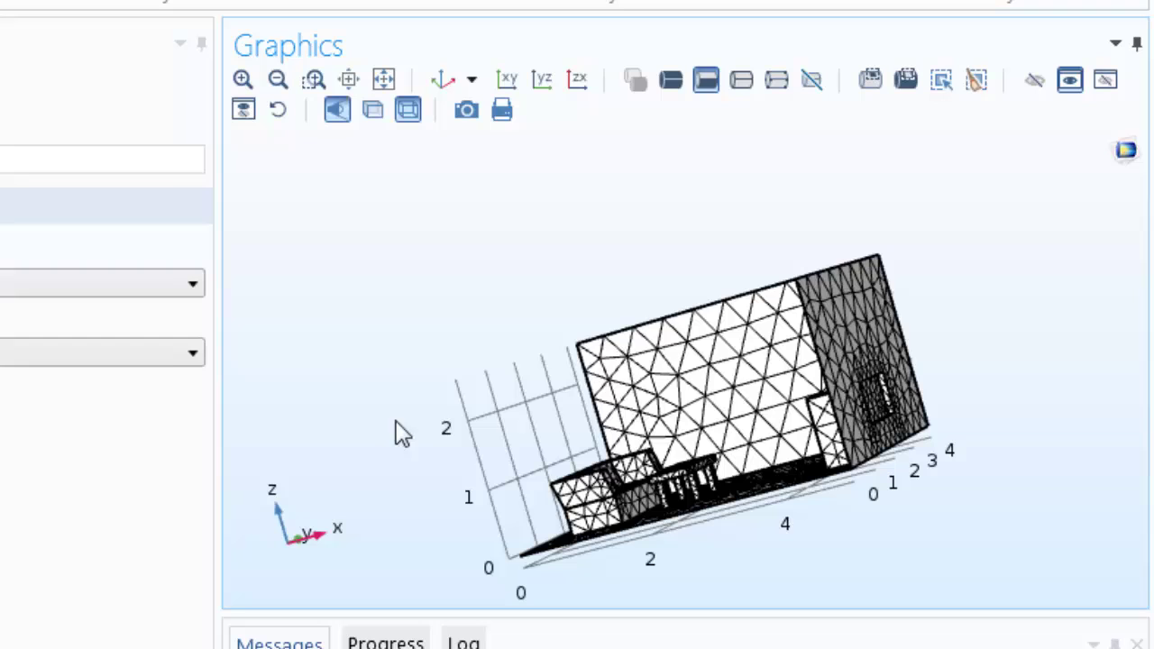
click(442, 81)
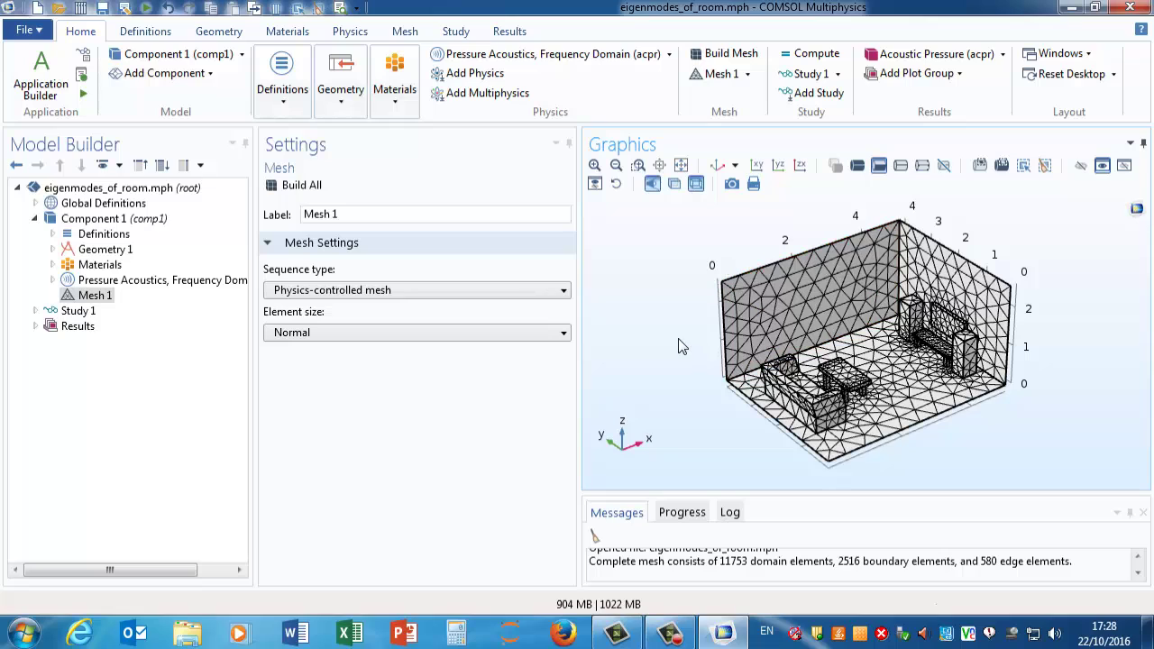
- Compute Study 1 and review the settings of the Acoustic Pressure (acpr) plot group and its Surface 1 plot
click(801, 59)
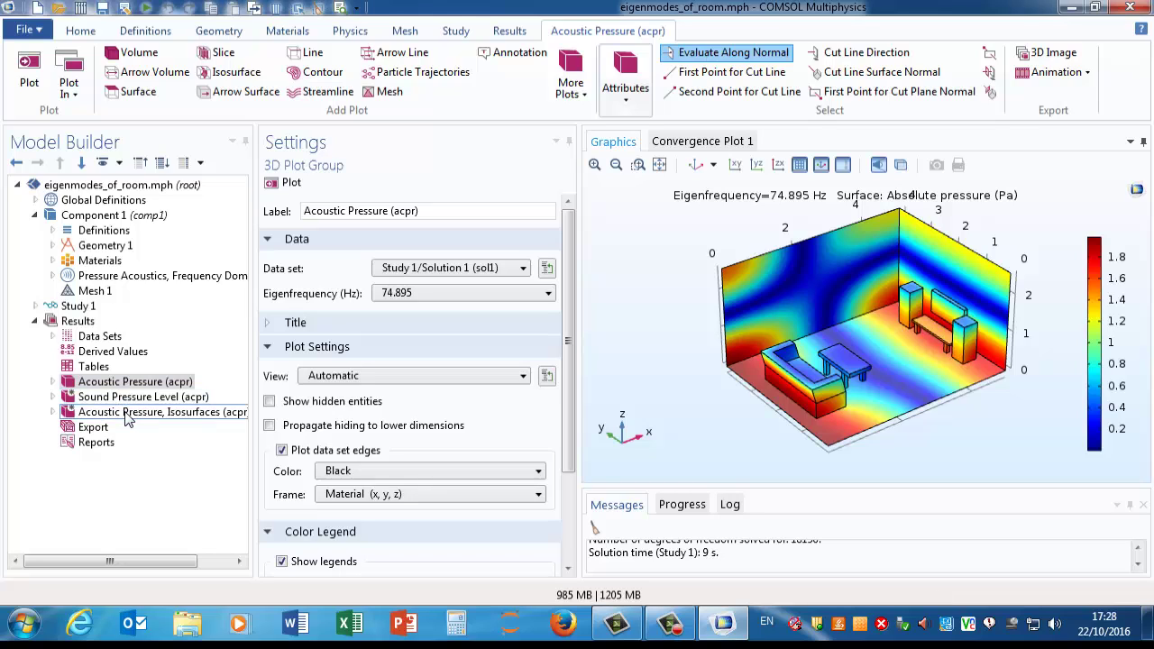
click(53, 383)
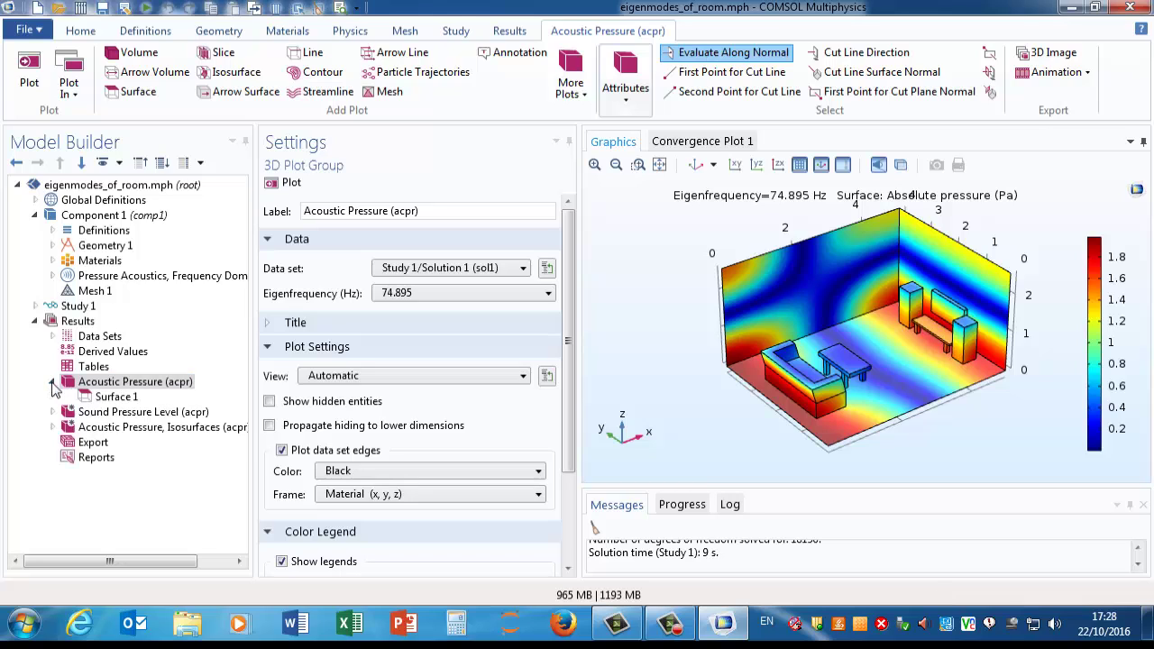
click(116, 398)
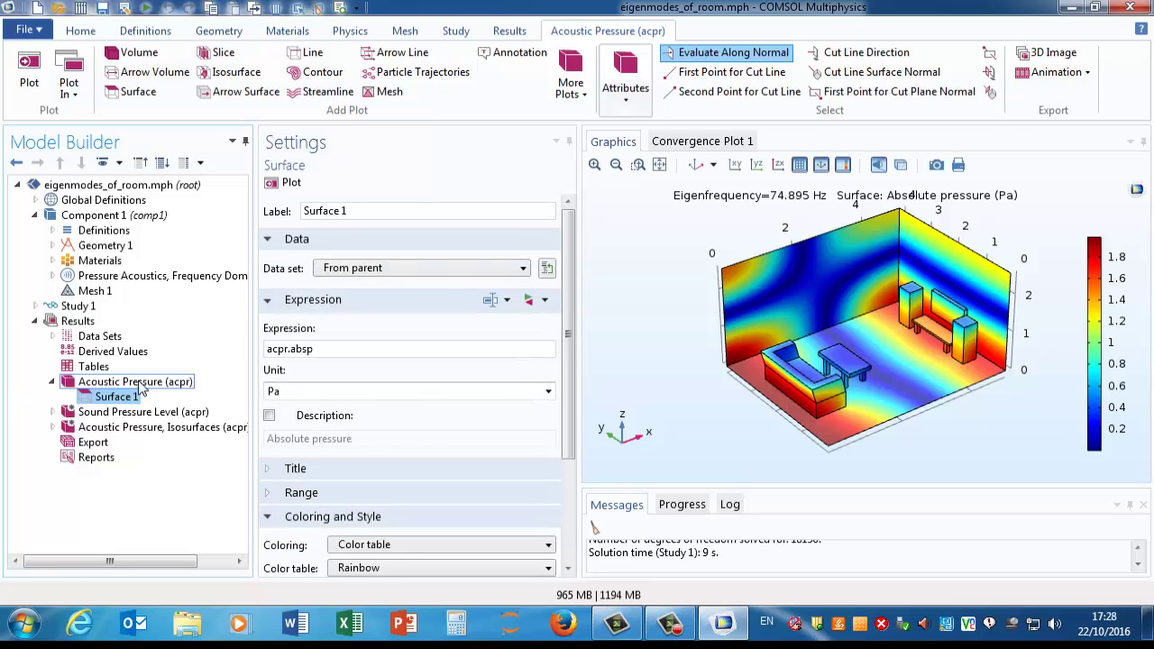
click(144, 383)
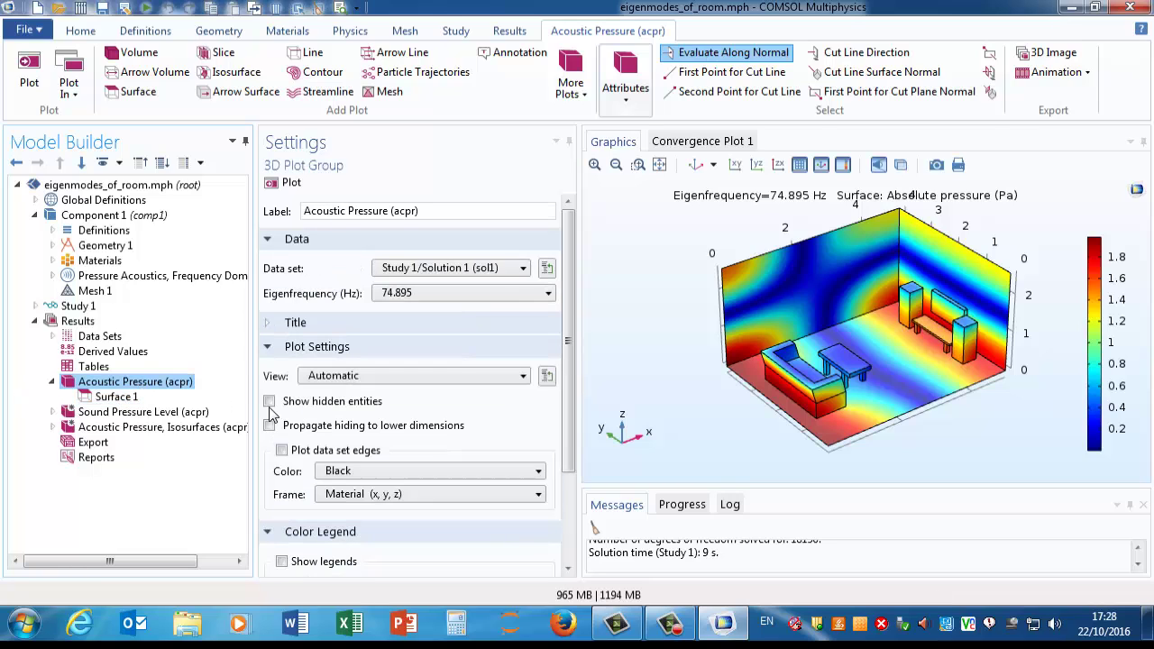
- Plot the acoustic pressure for the 90.731 Hz eigenfrequency
click(435, 295)
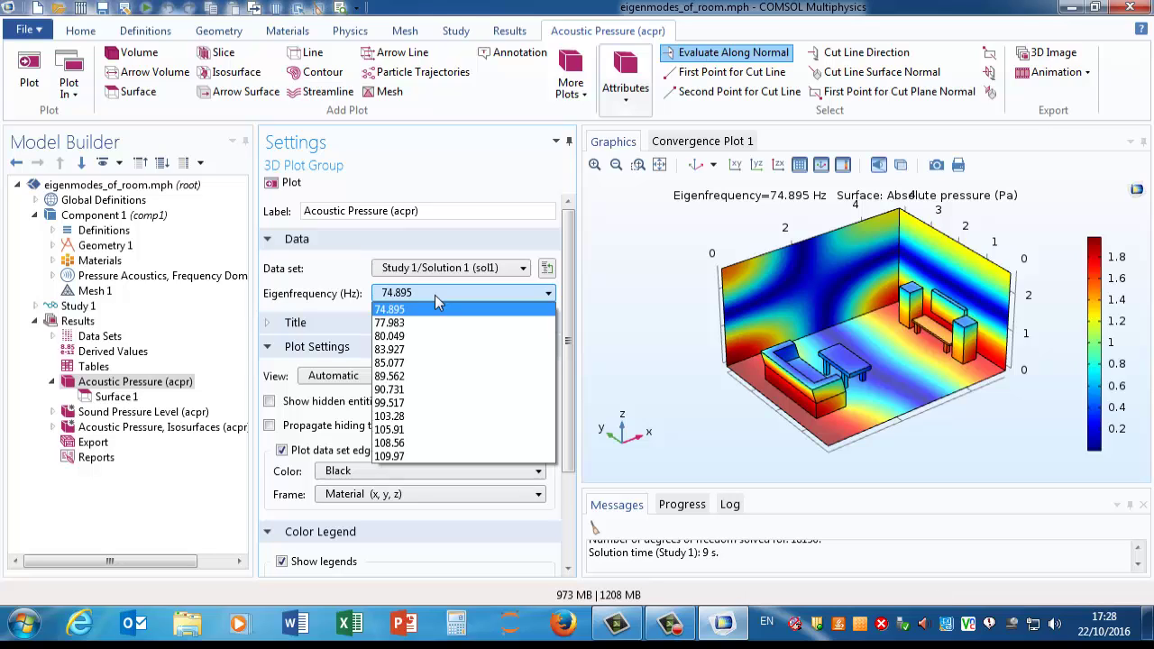
click(418, 390)
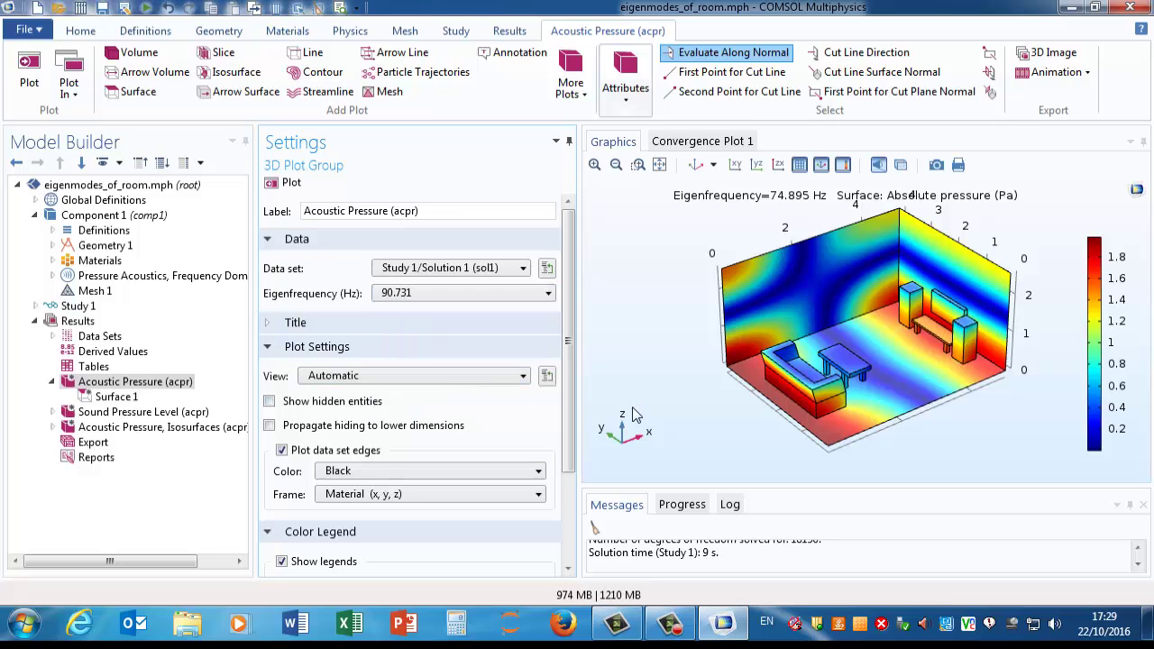
click(271, 182)
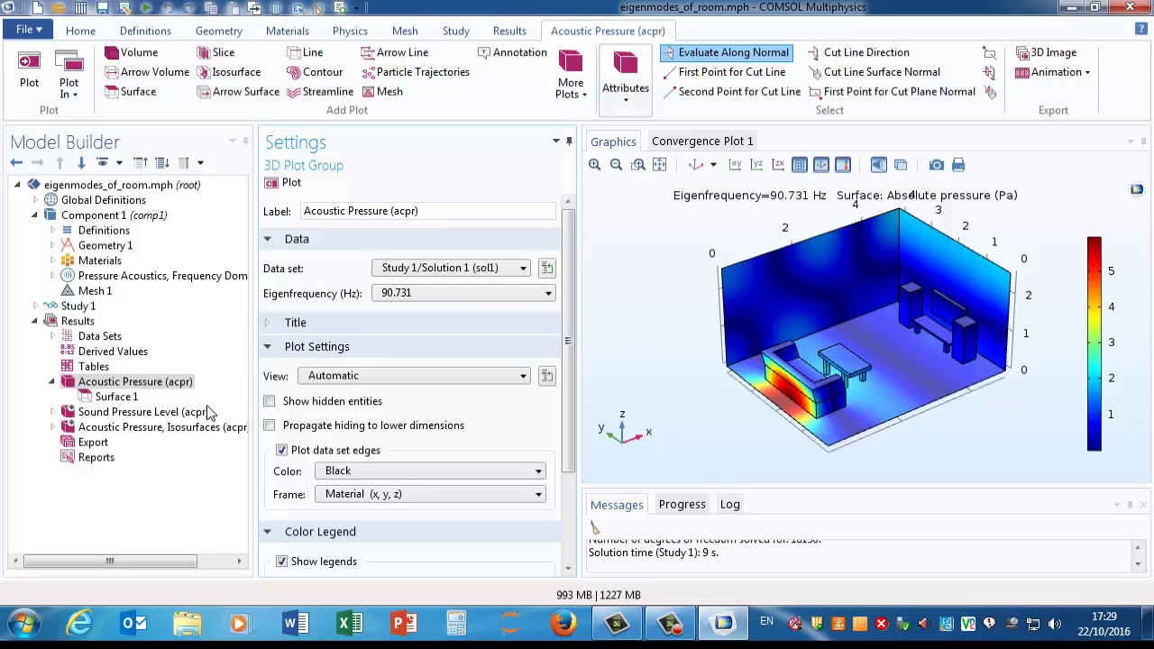
- View the Sound Pressure Level and Acoustic Pressure, Isosurfaces plots, examine the isosurfaces from different angles, and show the plots inside the isosurfaces group
click(129, 412)
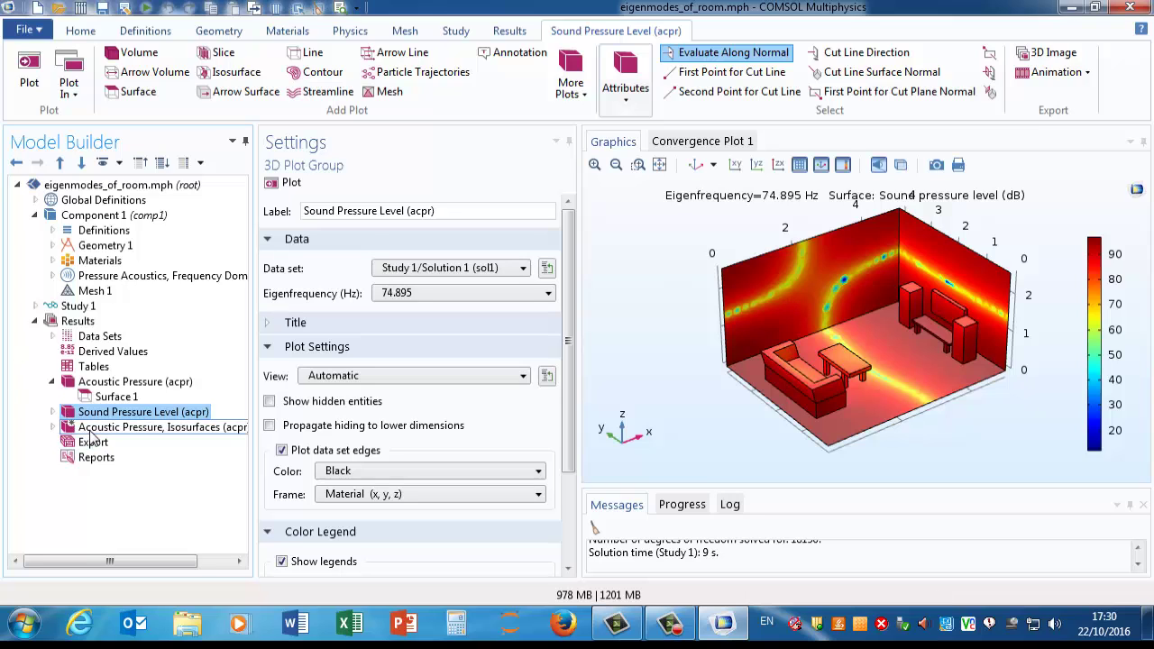
click(126, 427)
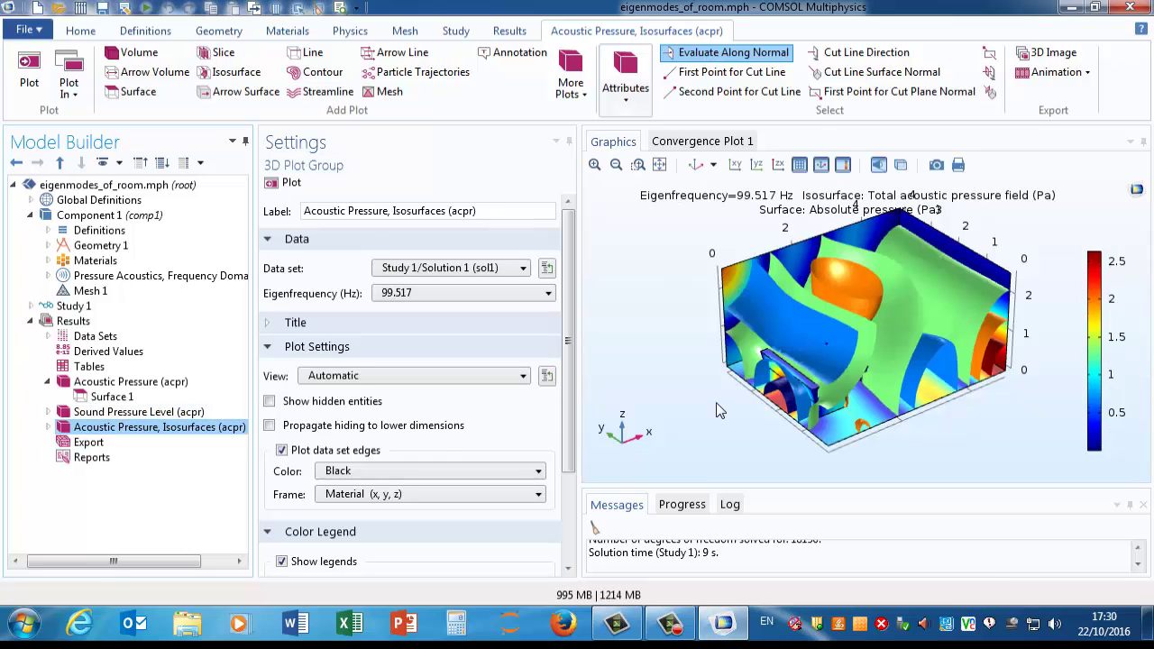
drag(857, 417, 808, 423)
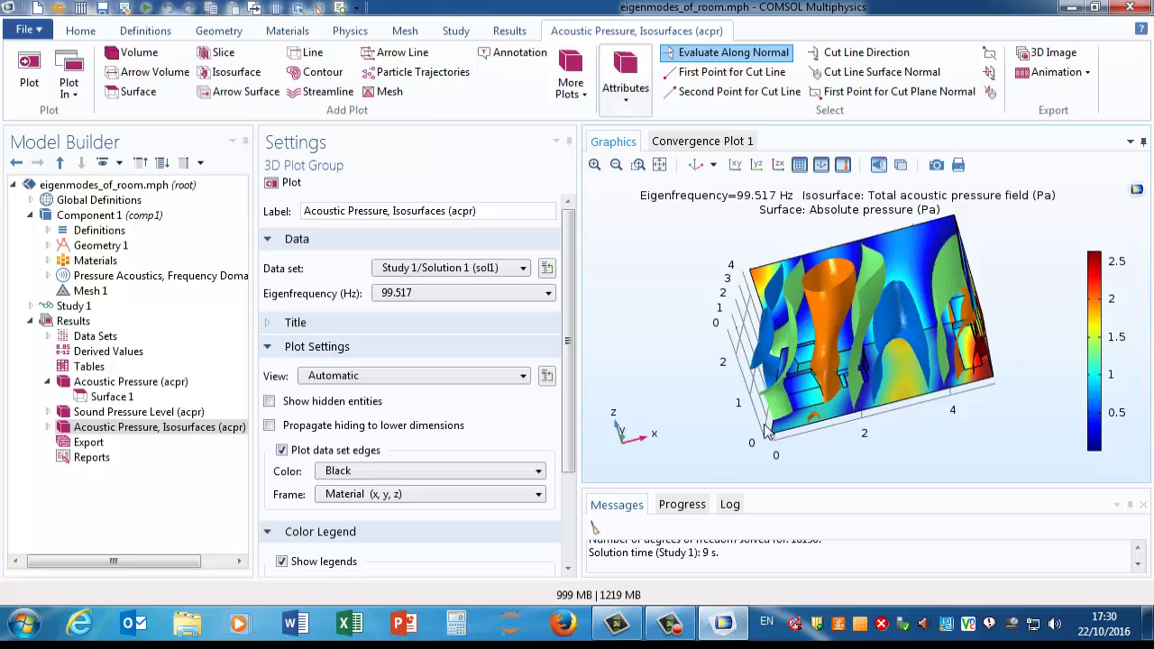
drag(775, 387, 839, 397)
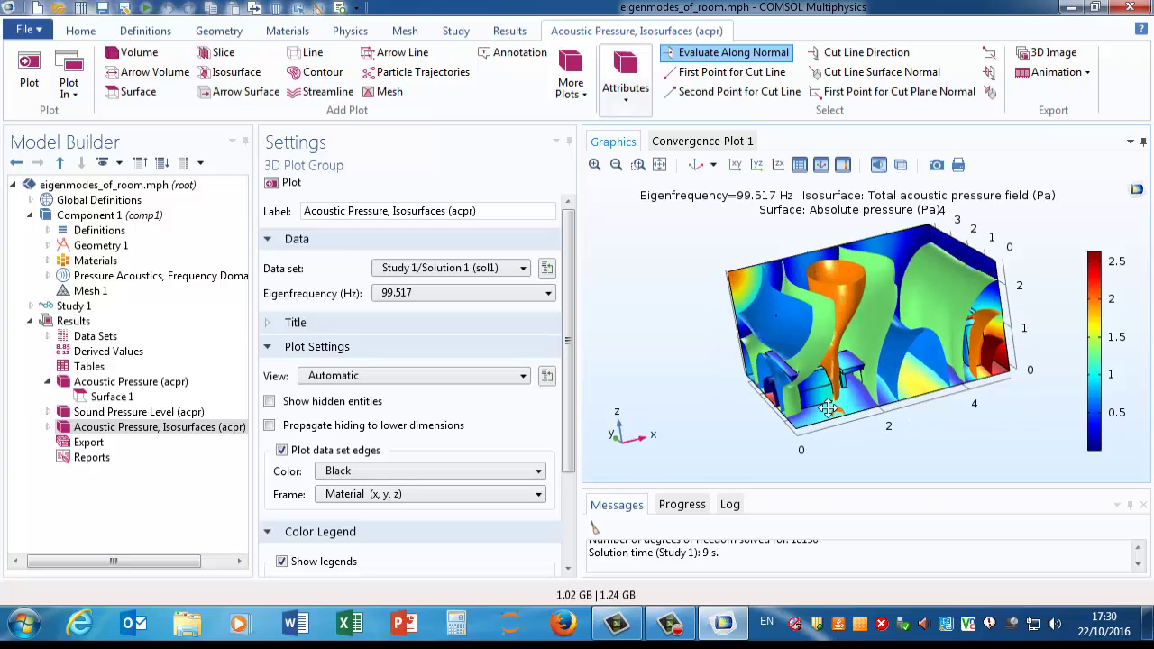
click(48, 427)
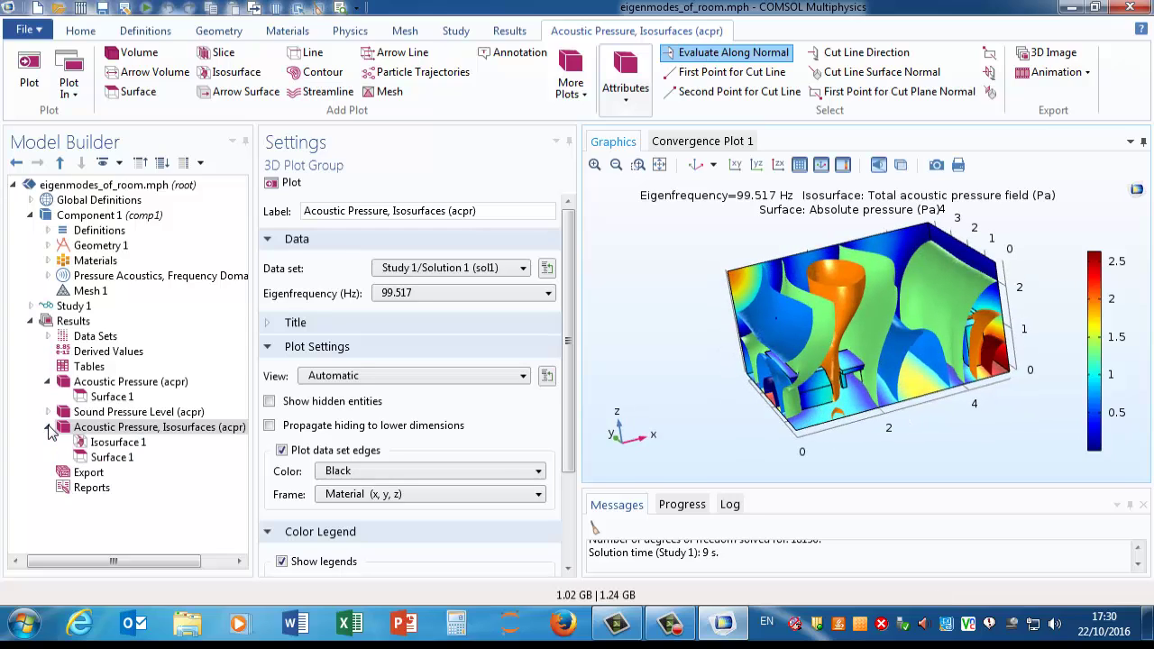